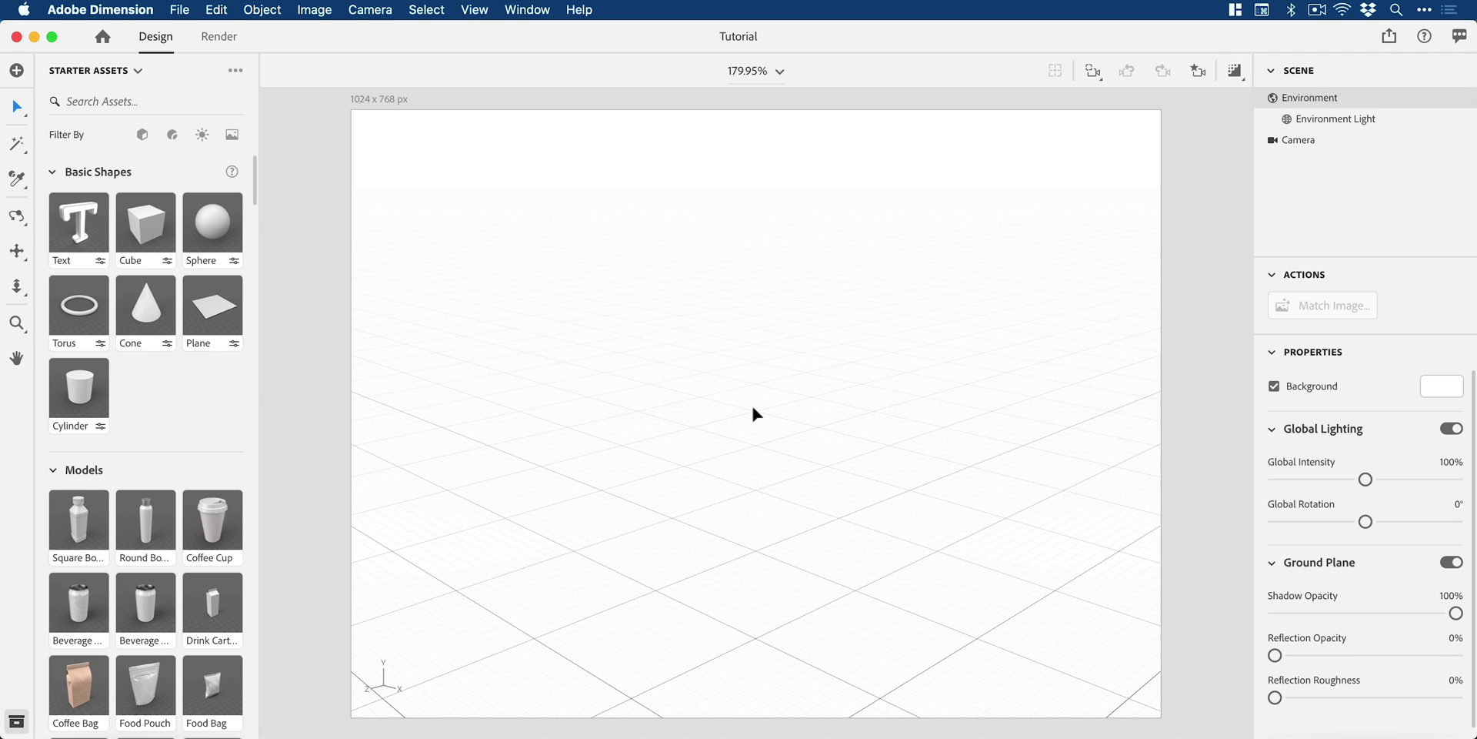
- Add a 20 cm grey cube from Basic Shapes and show the Select tool's options
left_click(162, 209)
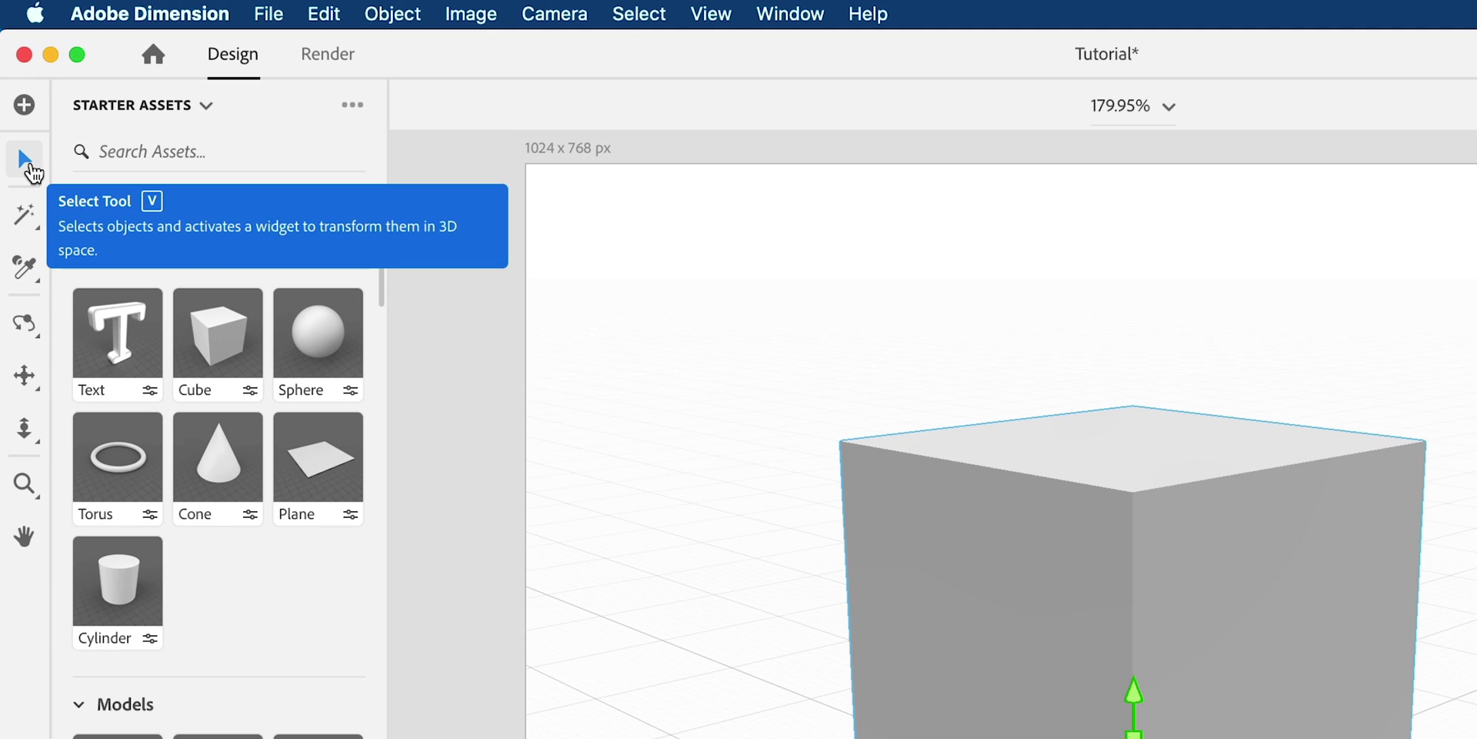
left_click(30, 164)
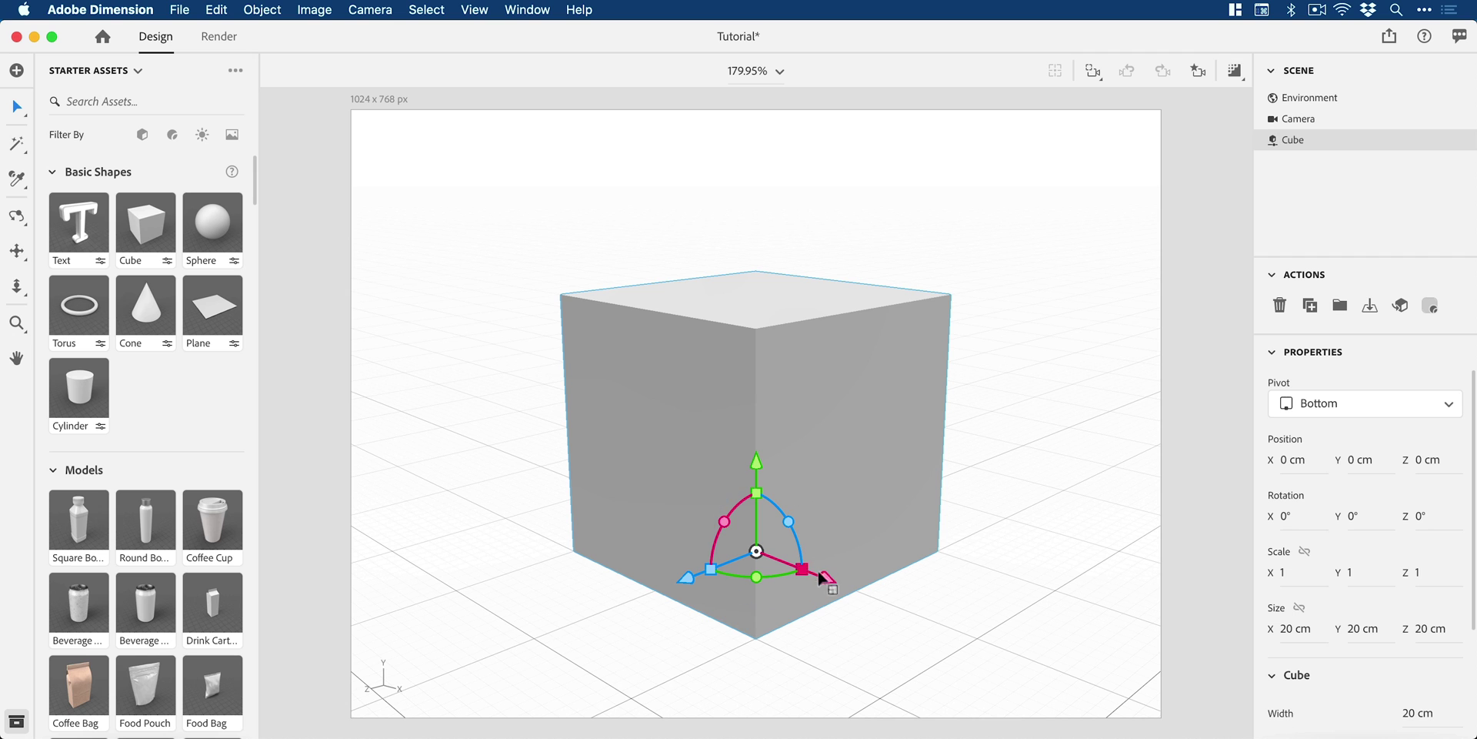
- Move the cube to X -2.8 cm and flatten it to 0.5 Y scale, 9.72 cm tall
mouse_move(827, 584)
left_mouse_down()
mouse_move(867, 596)
mouse_move(673, 500)
mouse_move(917, 619)
mouse_move(768, 560)
mouse_move(843, 588)
mouse_move(808, 573)
left_mouse_up()
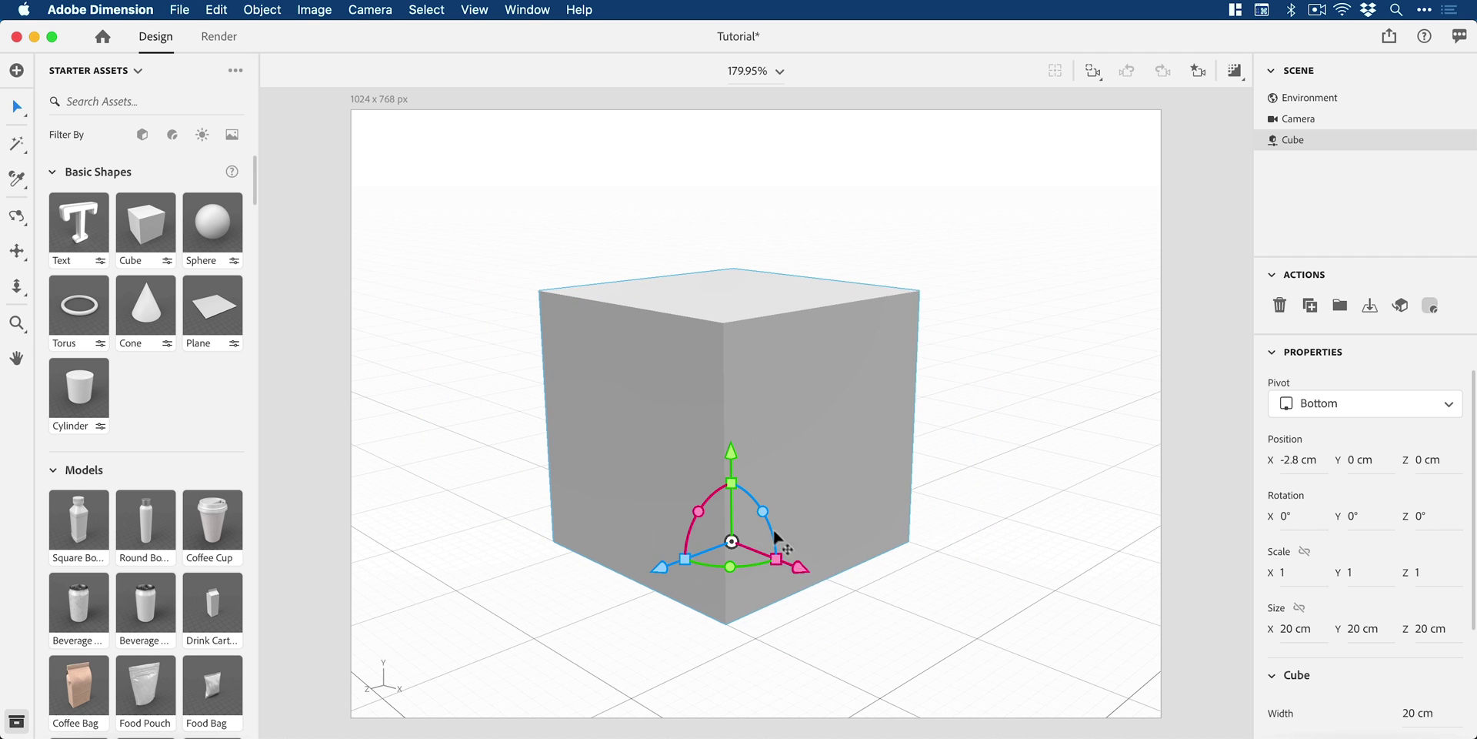
left_click_drag(772, 526, 723, 520)
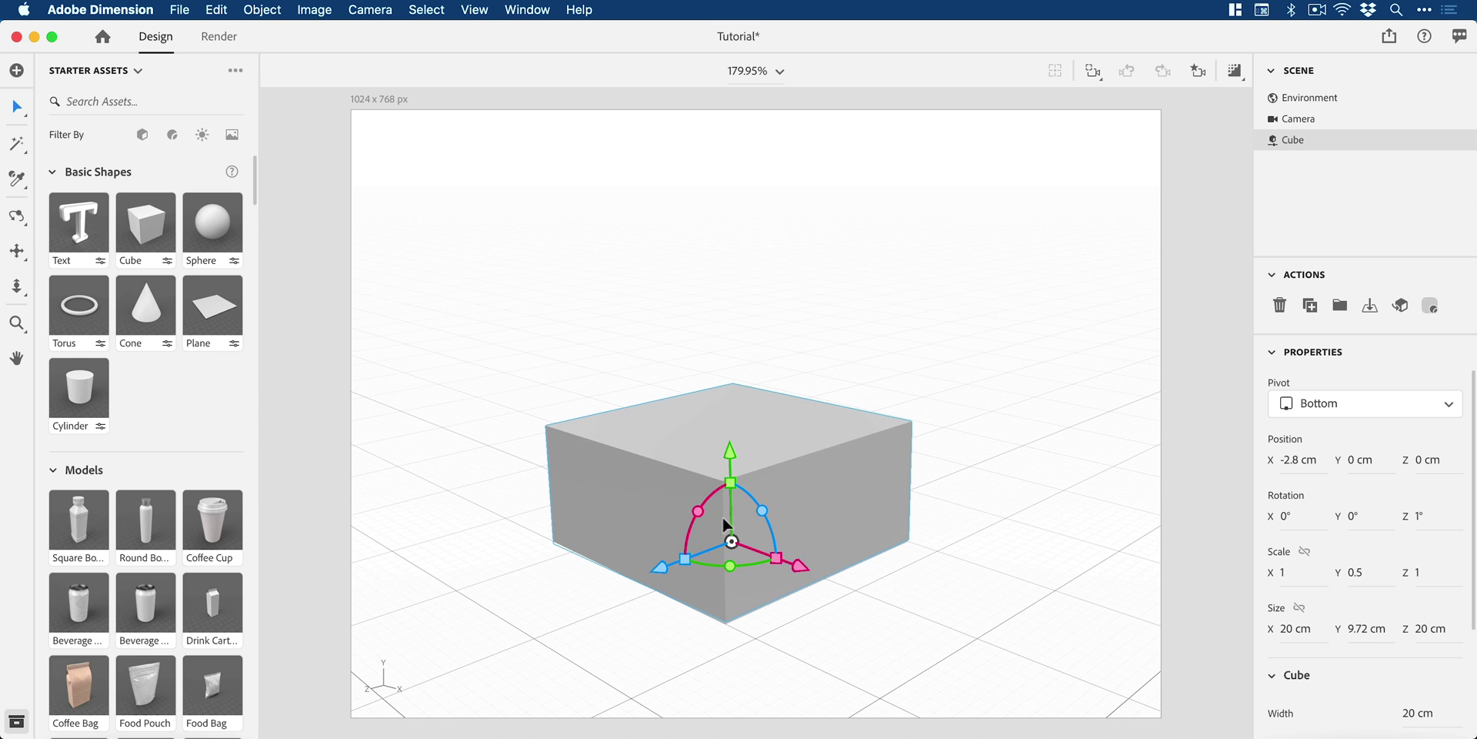
- With the Move tool, reposition the cube to X -0.6 cm, Y 5.1 cm above its shadow
key("m")
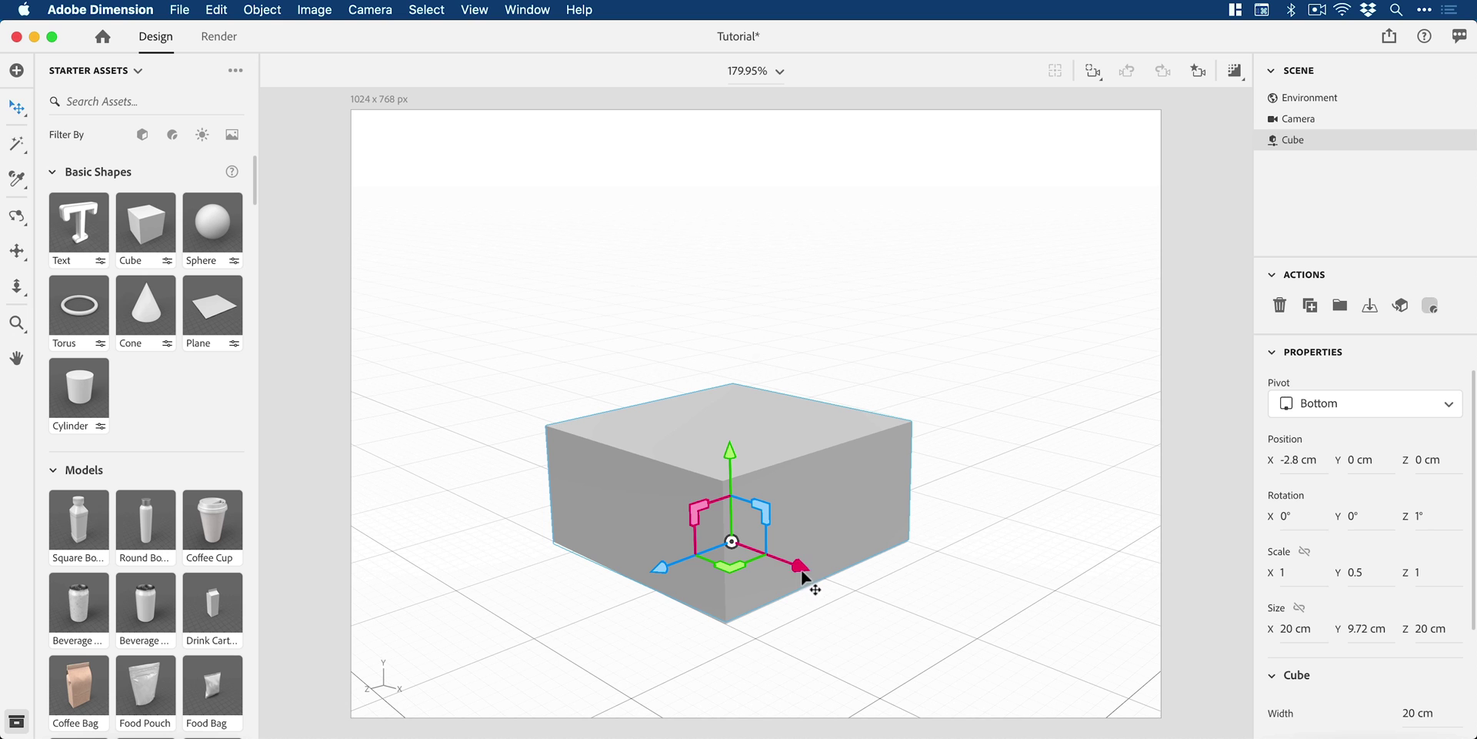
left_click_drag(804, 569, 829, 525)
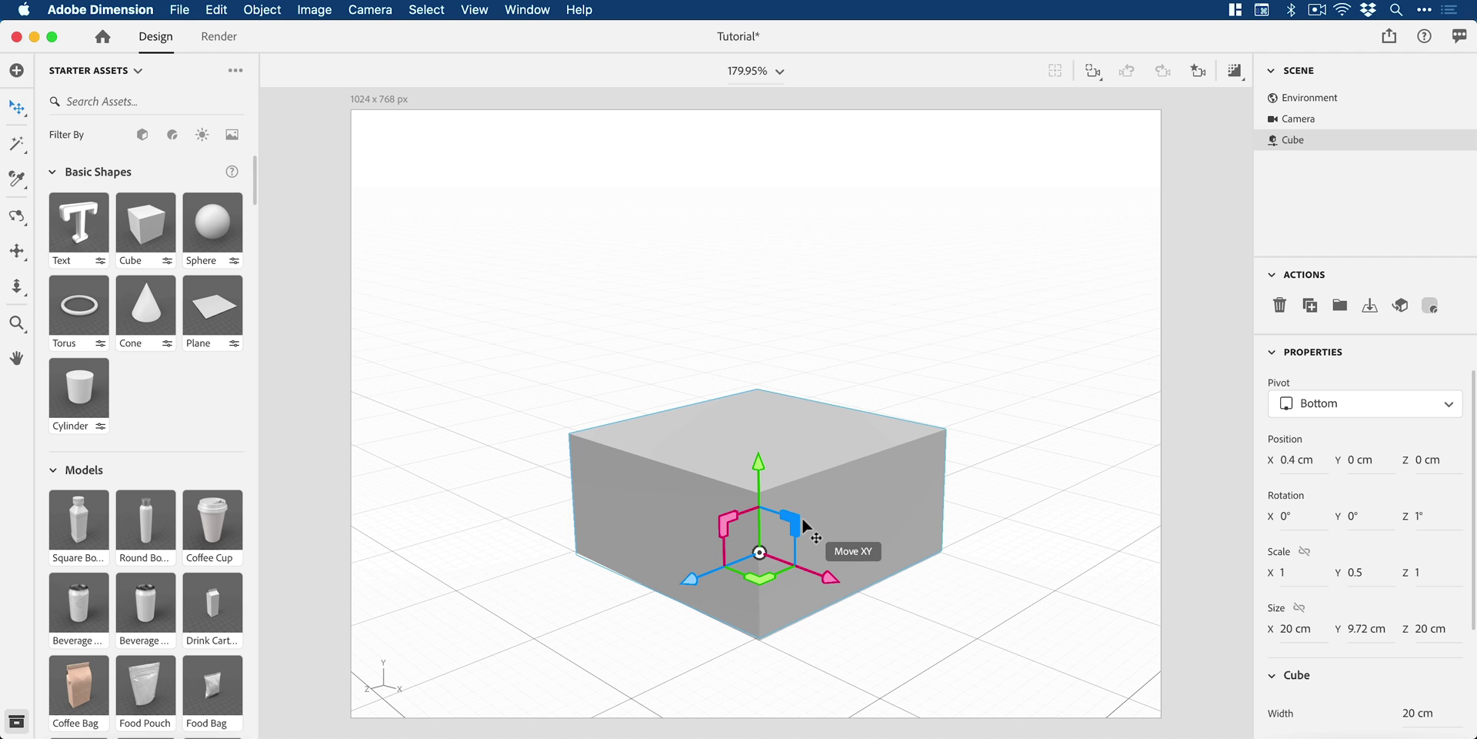
left_click_drag(803, 521, 792, 449)
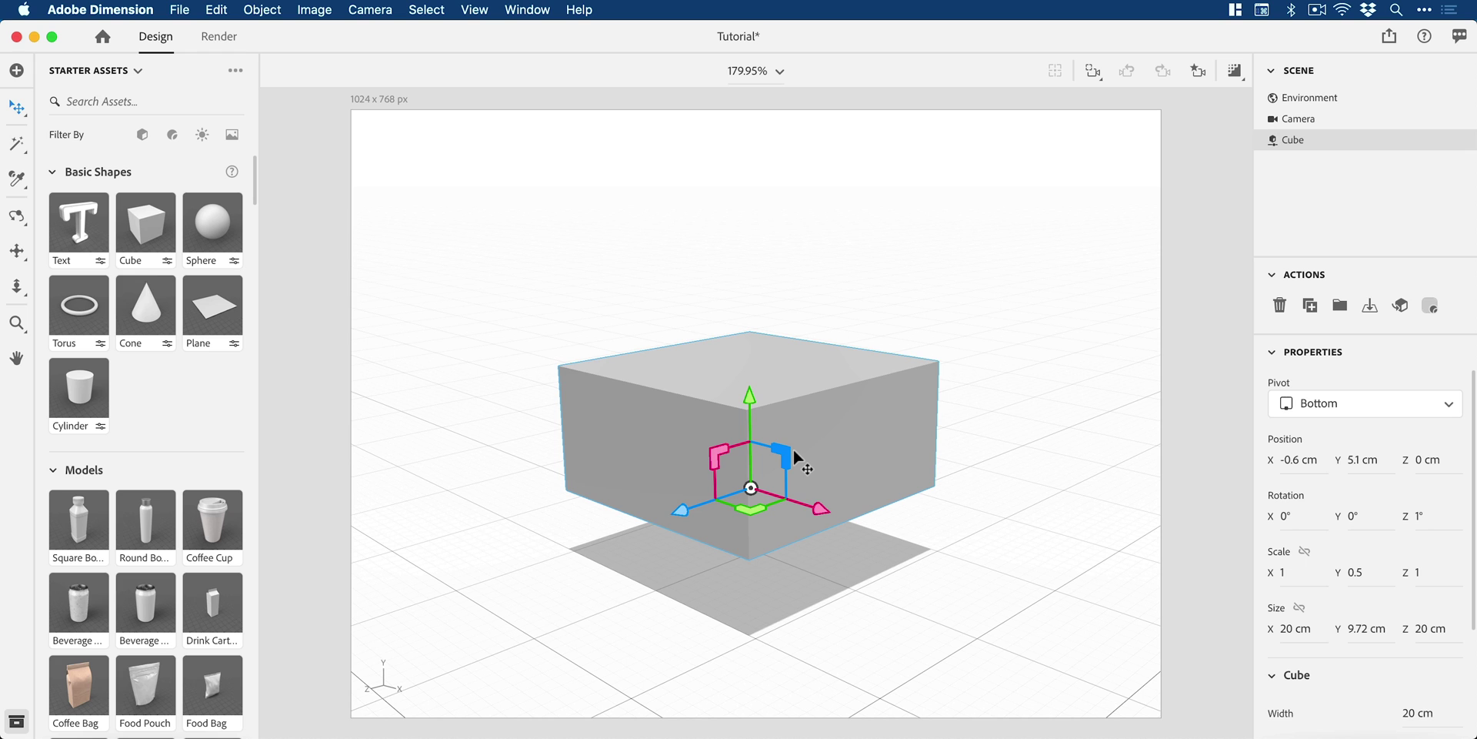
- Rescale the cube in XY and along Z, then delete it from the scene
key("s")
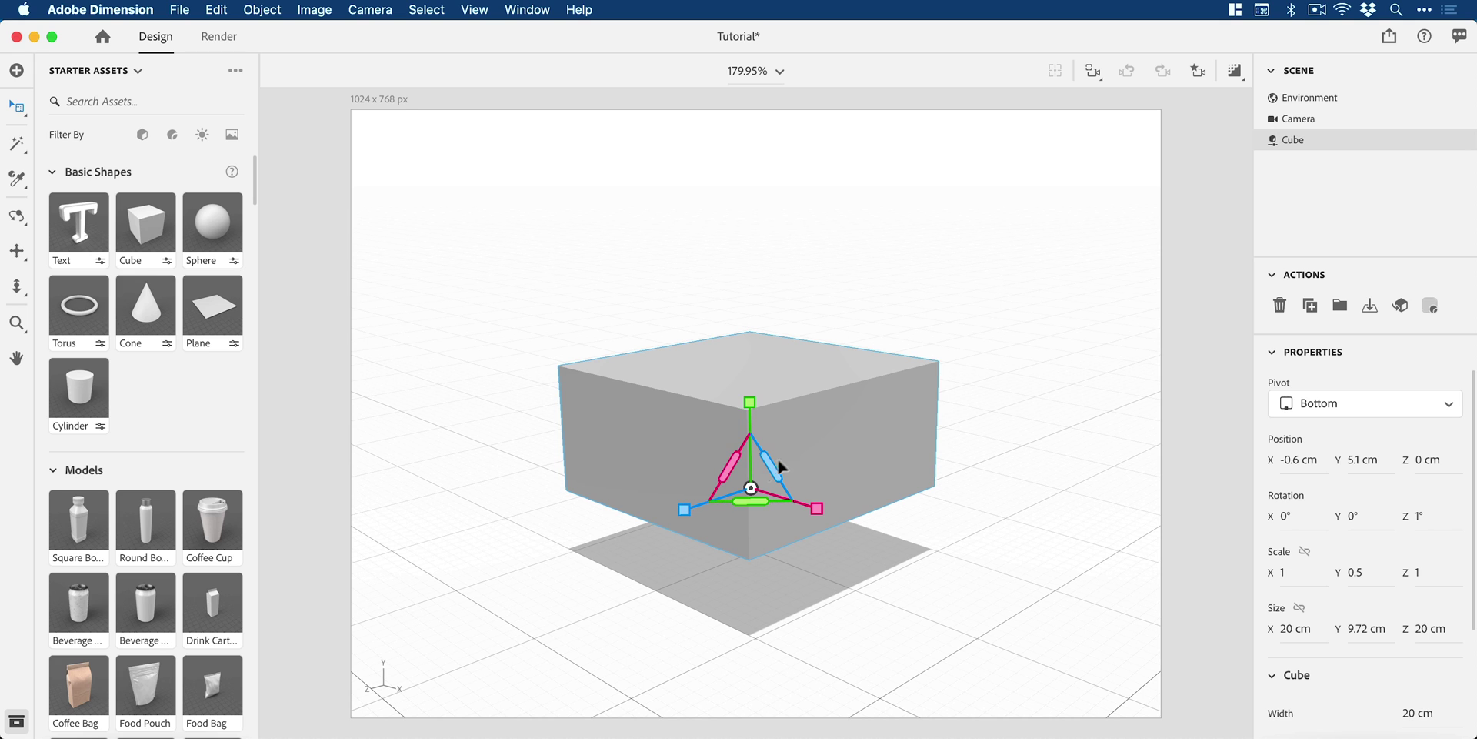
left_click_drag(767, 466, 674, 466)
key("r")
key("v")
key("v")
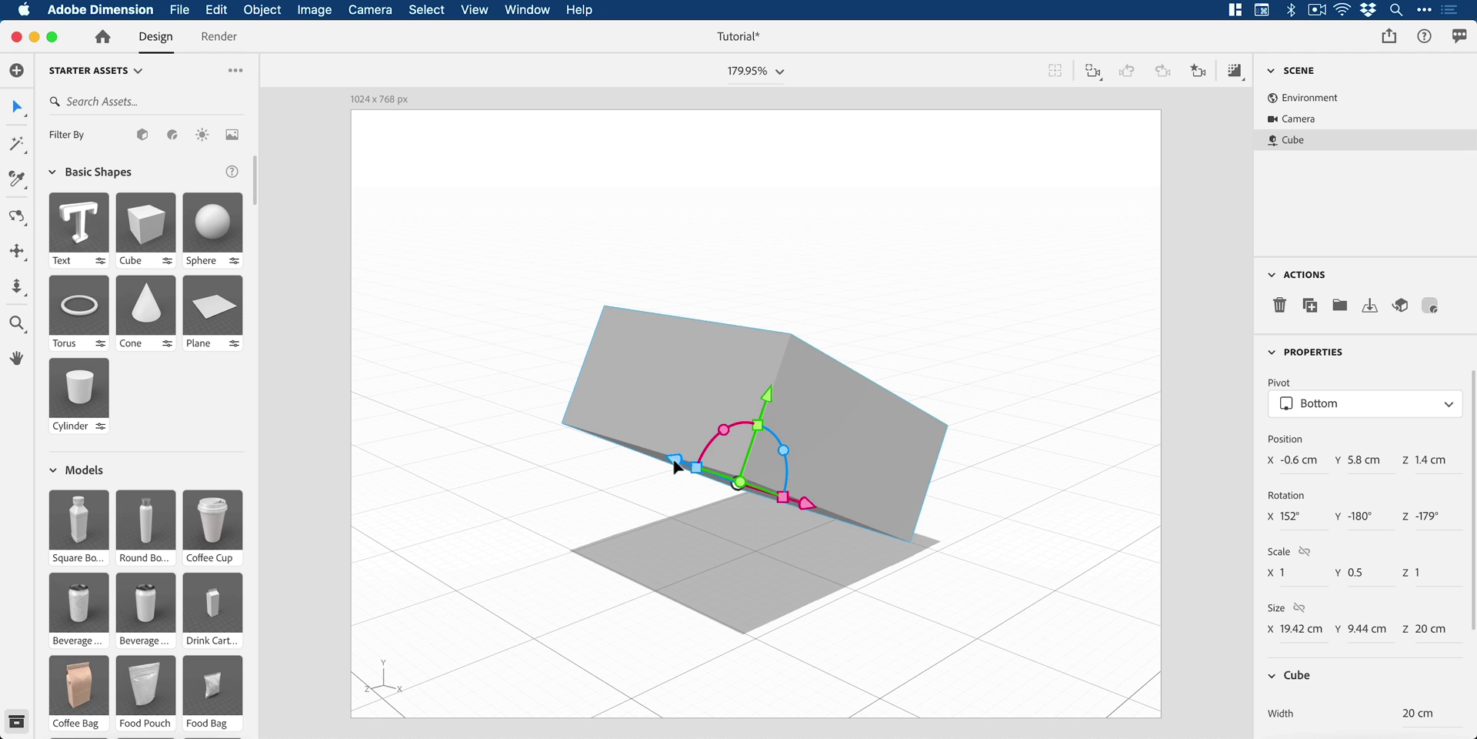
left_click_drag(696, 467, 733, 432)
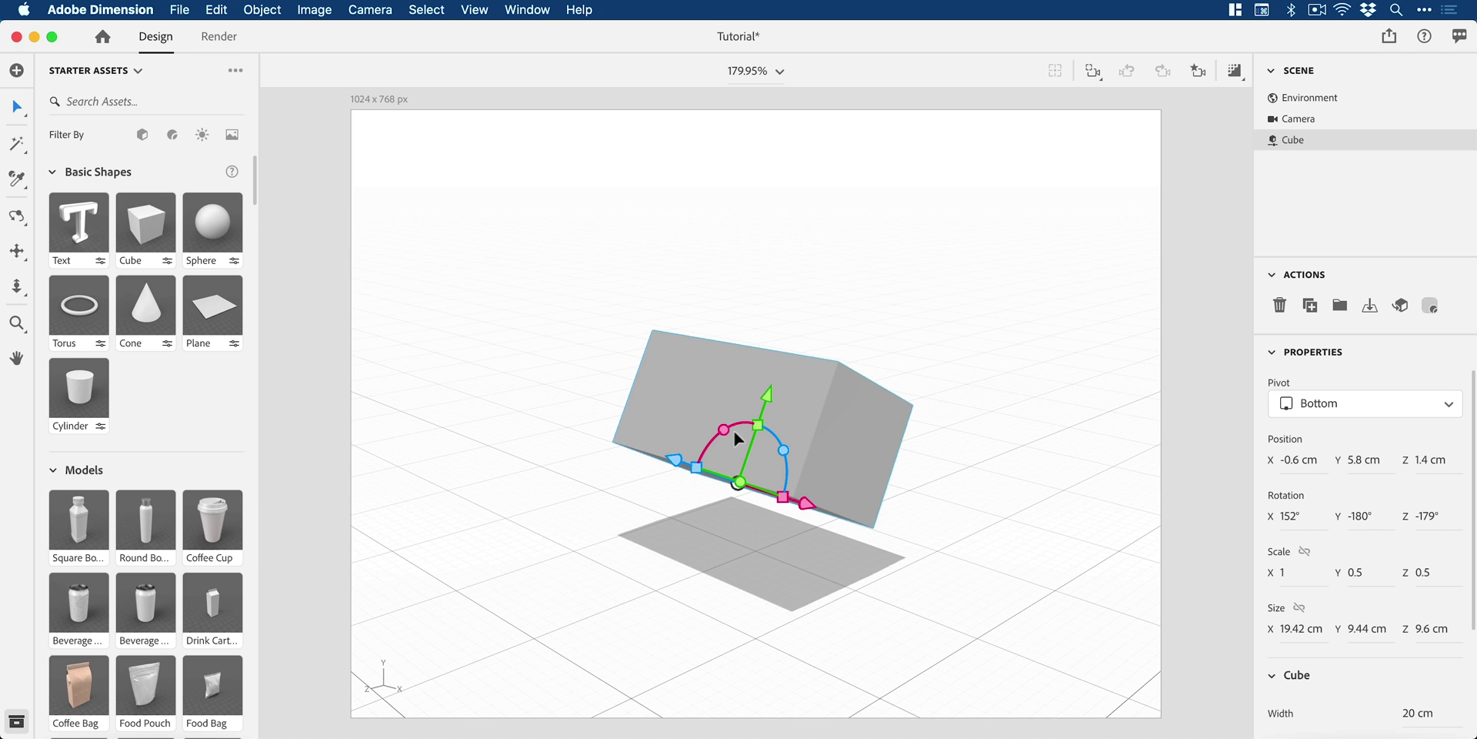
key("Delete")
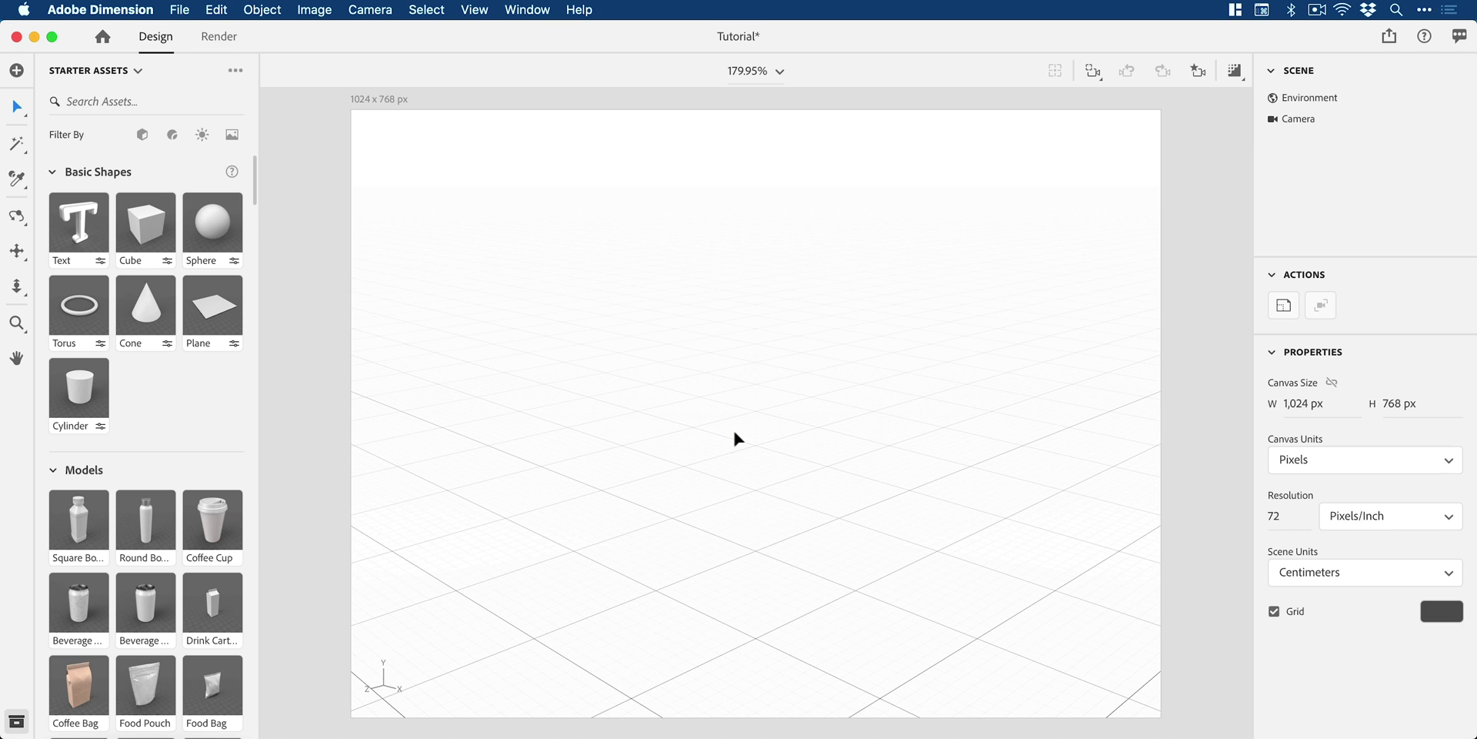
- Add Cube 2 and scale it uniformly to 2.1, about 42.05 cm per side
left_click(156, 234)
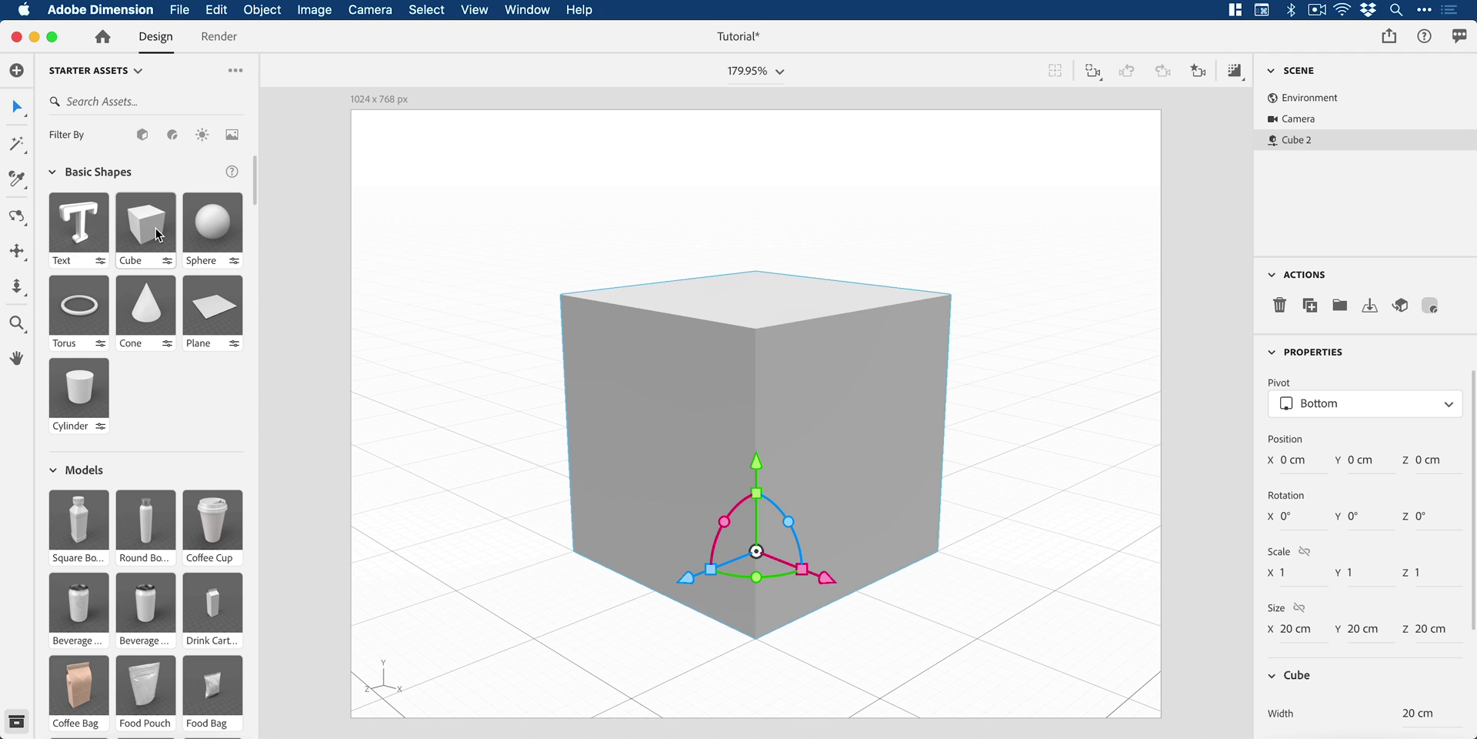
key("s")
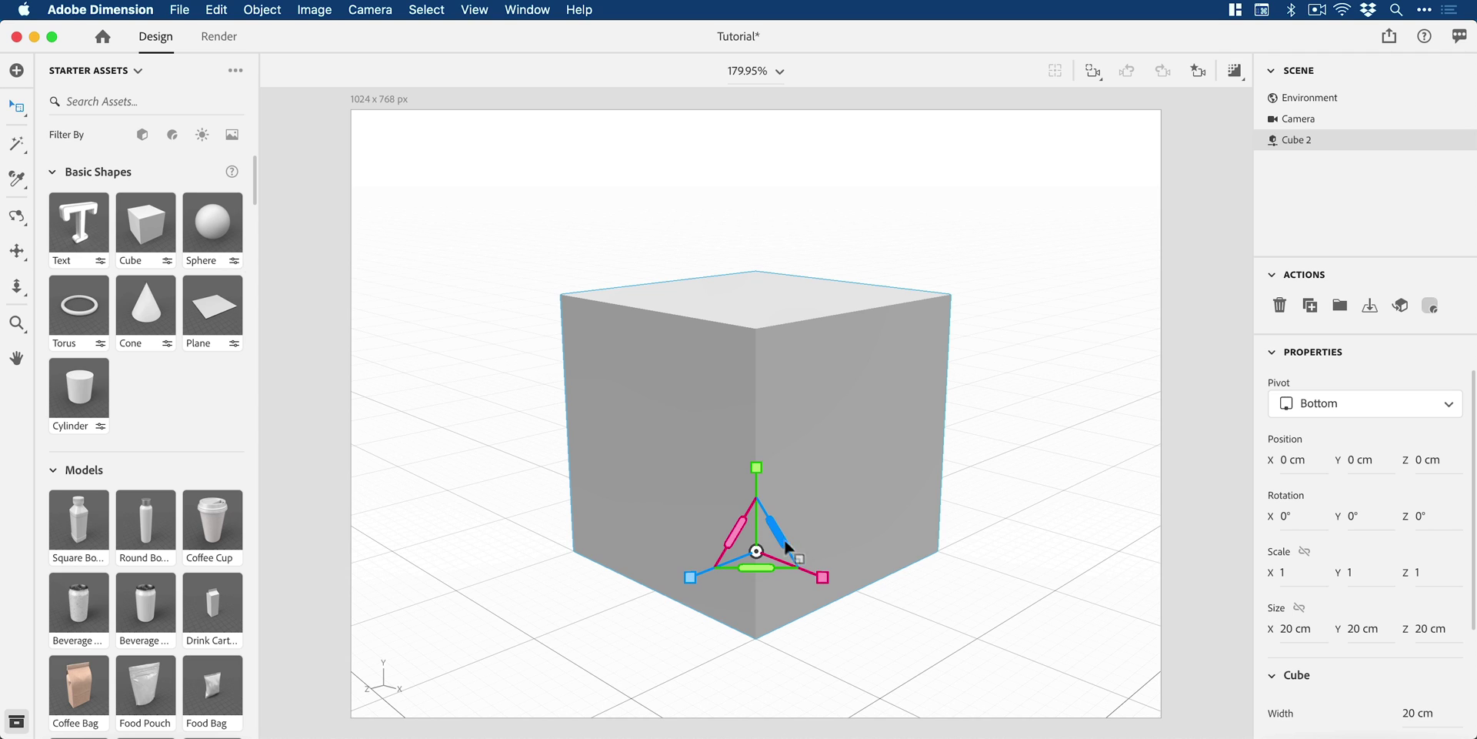
left_click_drag(822, 578, 903, 582)
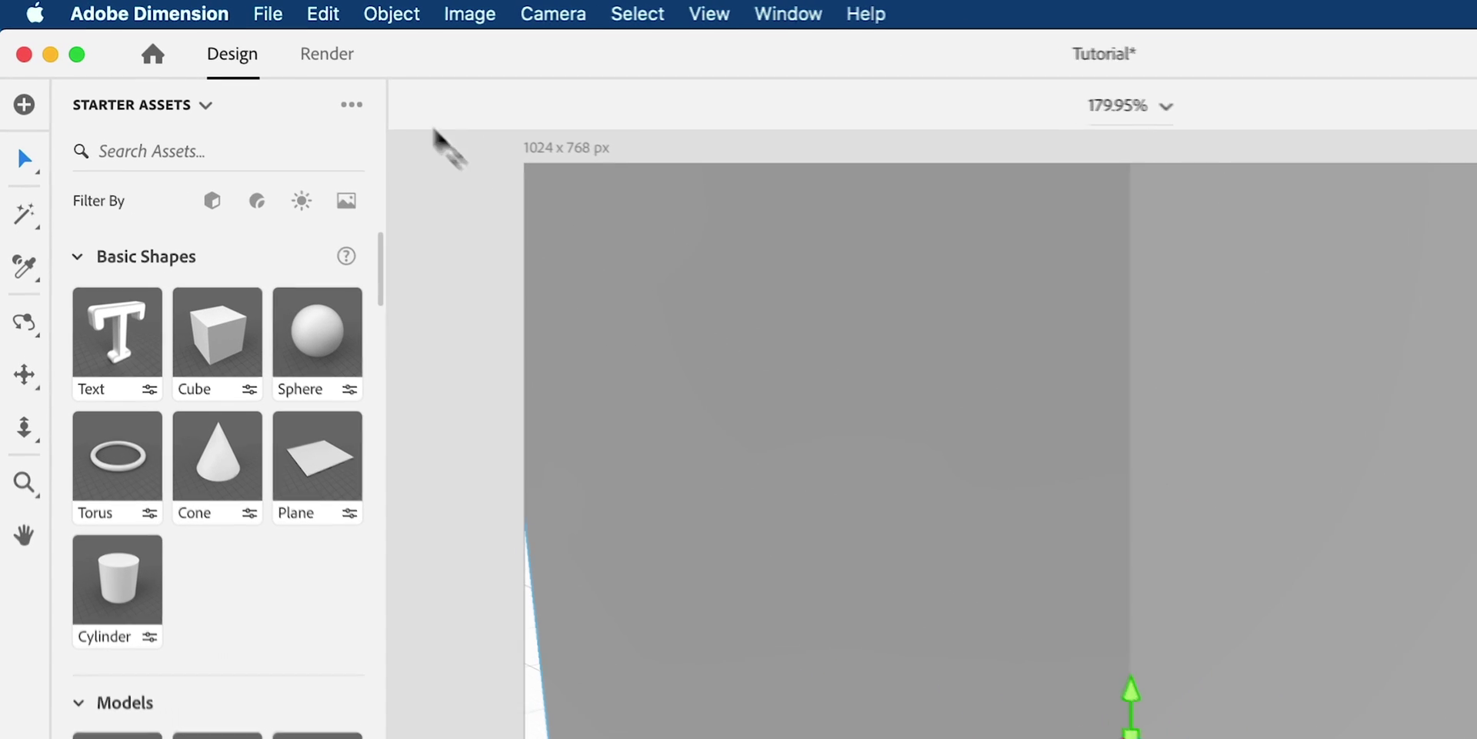
- Undo the scale transform from the Edit menu so Cube 2 returns to its original size
left_click(323, 14)
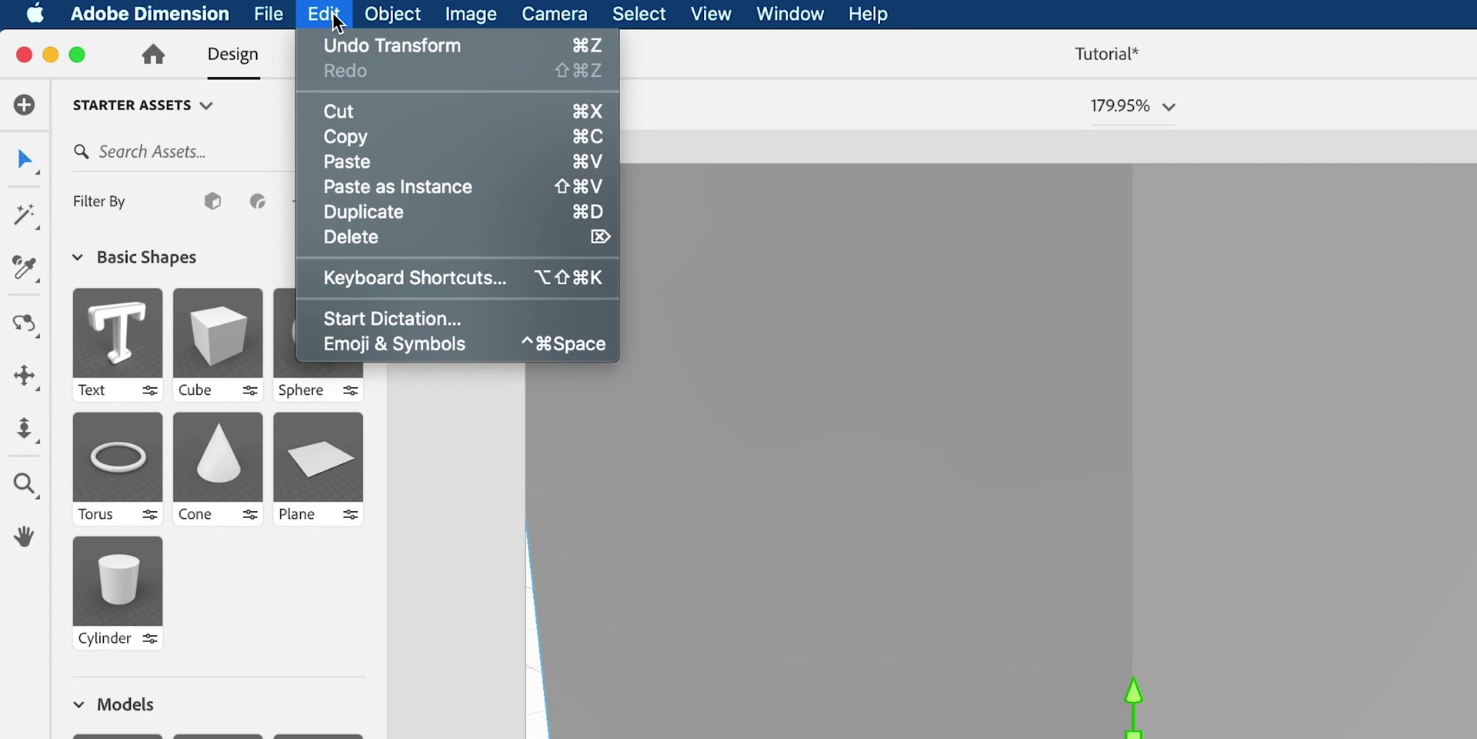
left_click(354, 48)
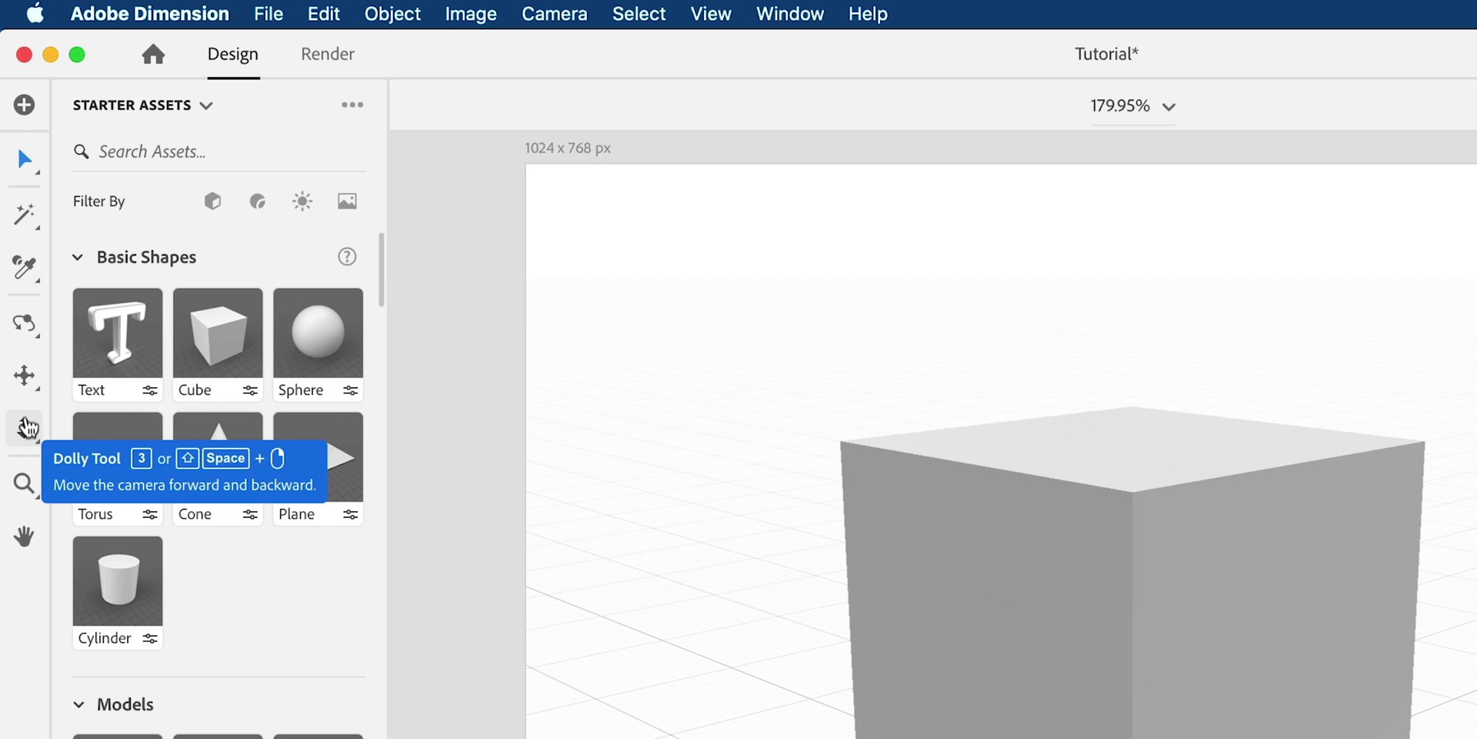
- Activate the Orbit Camera tool and dismiss its options panel
left_click(26, 331)
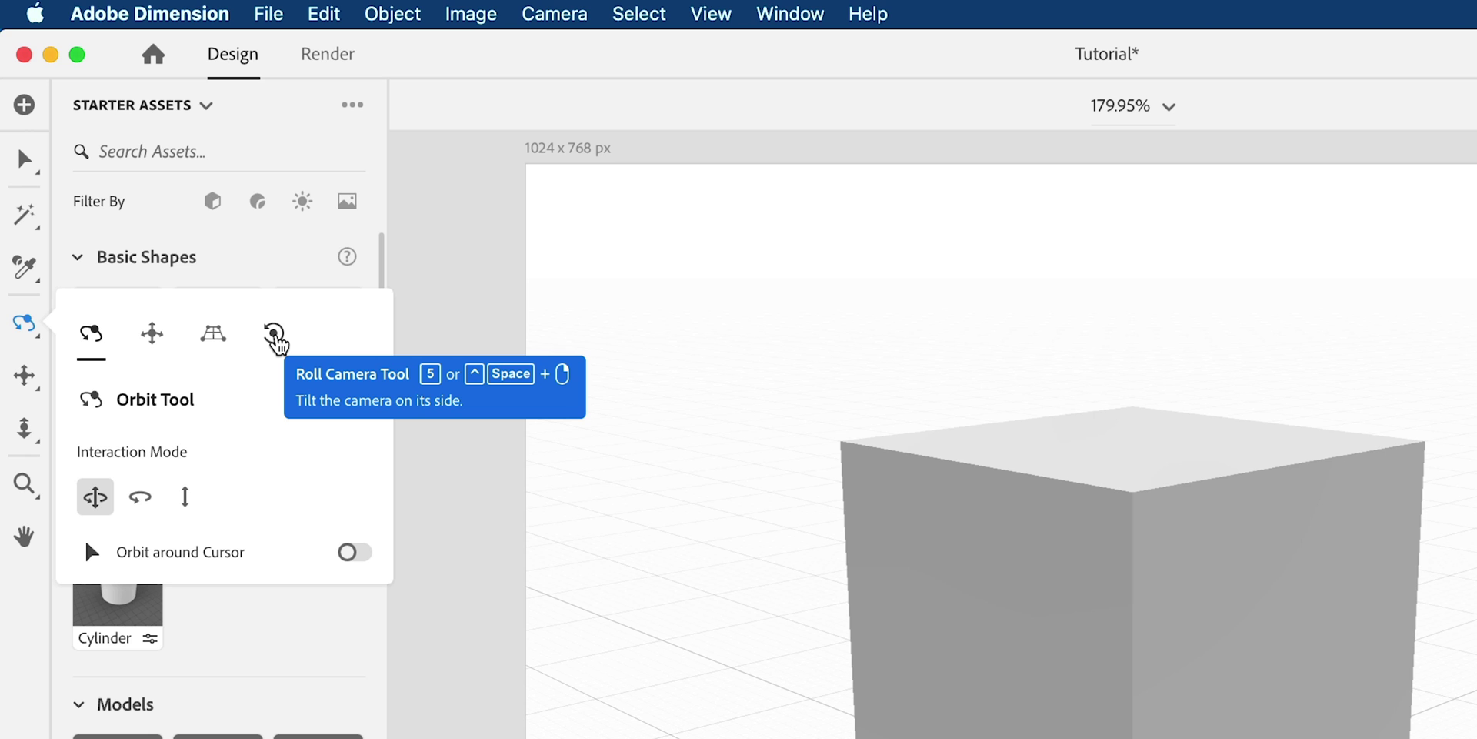
left_click(31, 330)
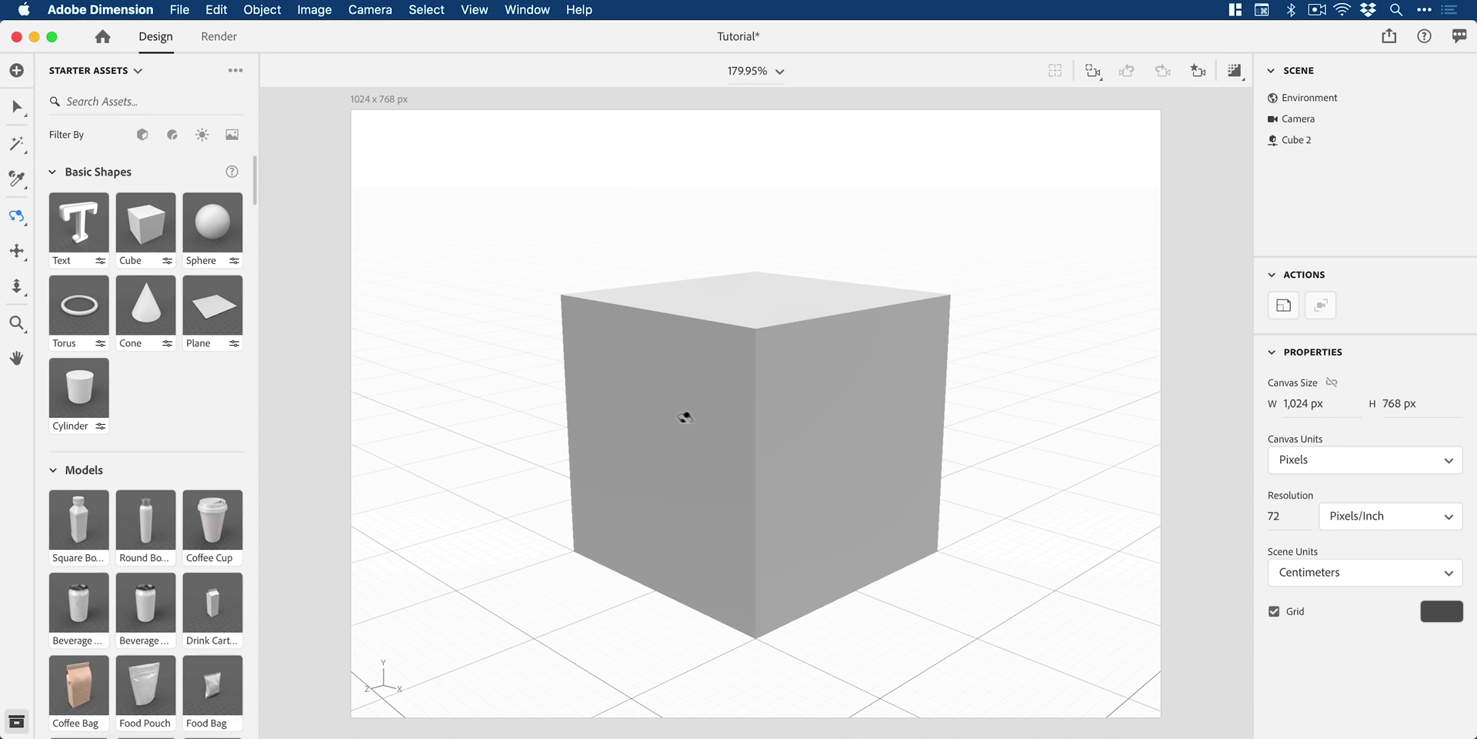
- Orbit to show the cube's top and two faces, then pan it to the centre
left_click_drag(692, 421, 747, 357)
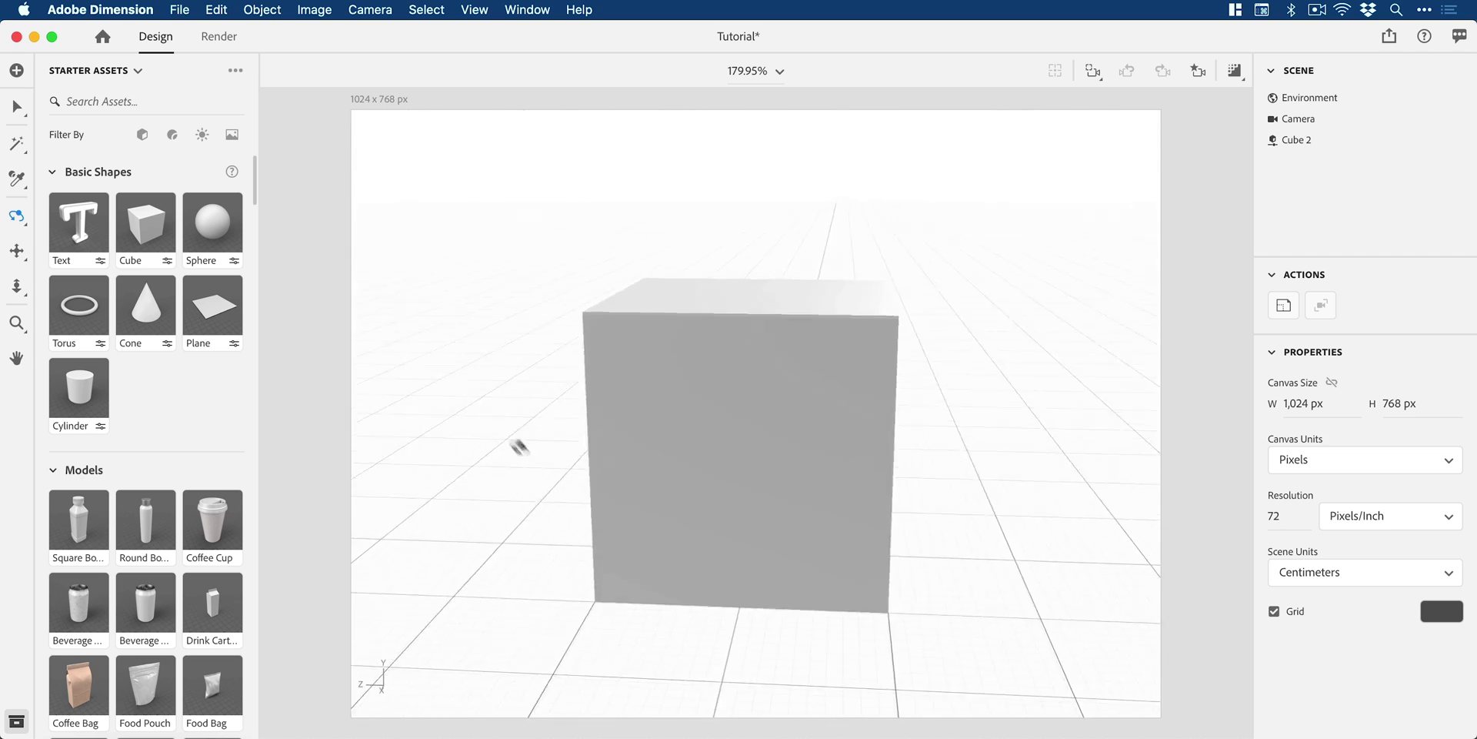
left_click_drag(519, 446, 457, 414)
key("2")
left_click_drag(548, 399, 649, 391)
- Dolly back, re-centre the cube with a pan, and orbit into a tilted view
left_click_drag(743, 394, 783, 375)
key("2")
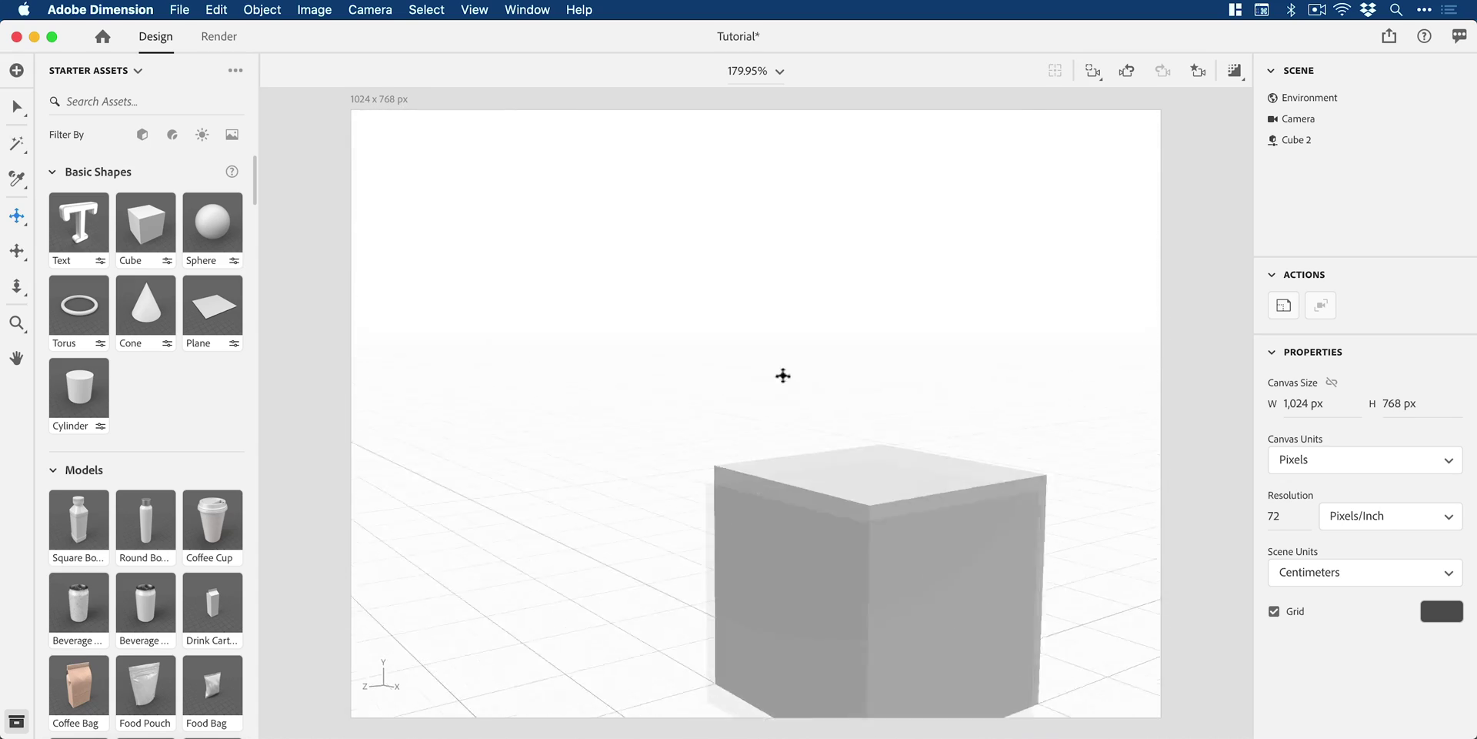
left_click_drag(879, 414, 807, 416)
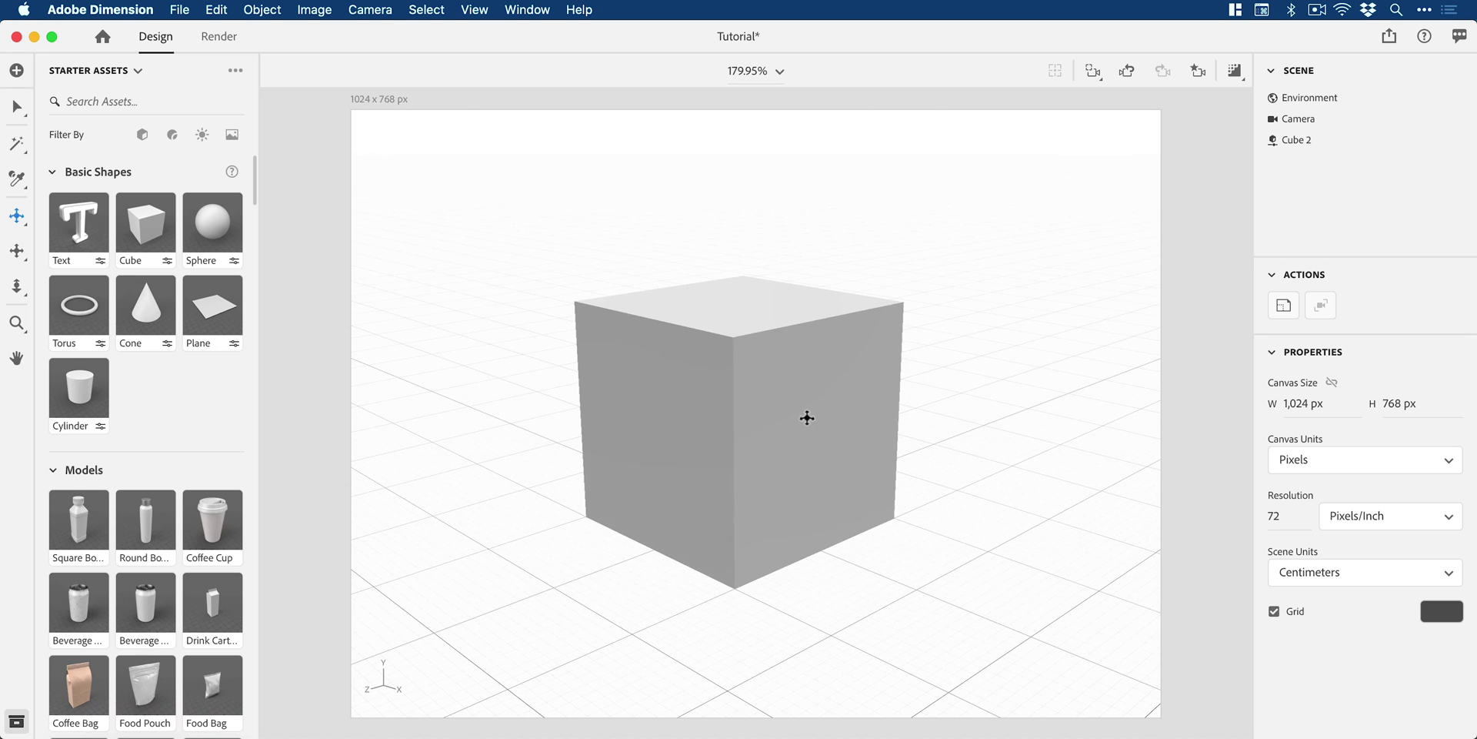
key("1")
mouse_move(806, 417)
left_mouse_down()
mouse_move(729, 413)
mouse_move(777, 419)
mouse_move(808, 395)
mouse_move(804, 412)
mouse_move(792, 399)
mouse_move(807, 396)
mouse_move(801, 423)
mouse_move(808, 395)
mouse_move(810, 426)
mouse_move(814, 402)
left_mouse_up()
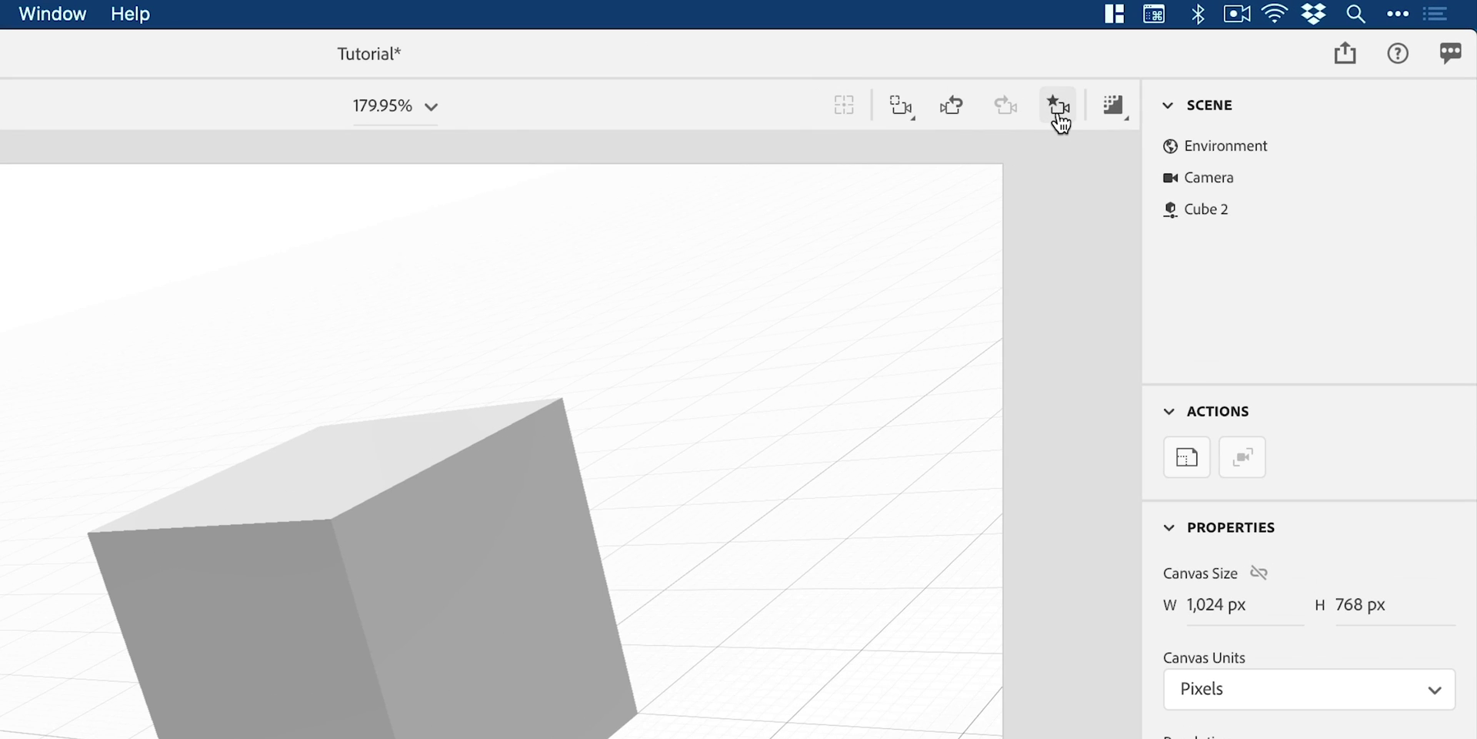
- Save the tilted view as camera bookmark View 1, then orbit to look down on the cube
left_click(1058, 111)
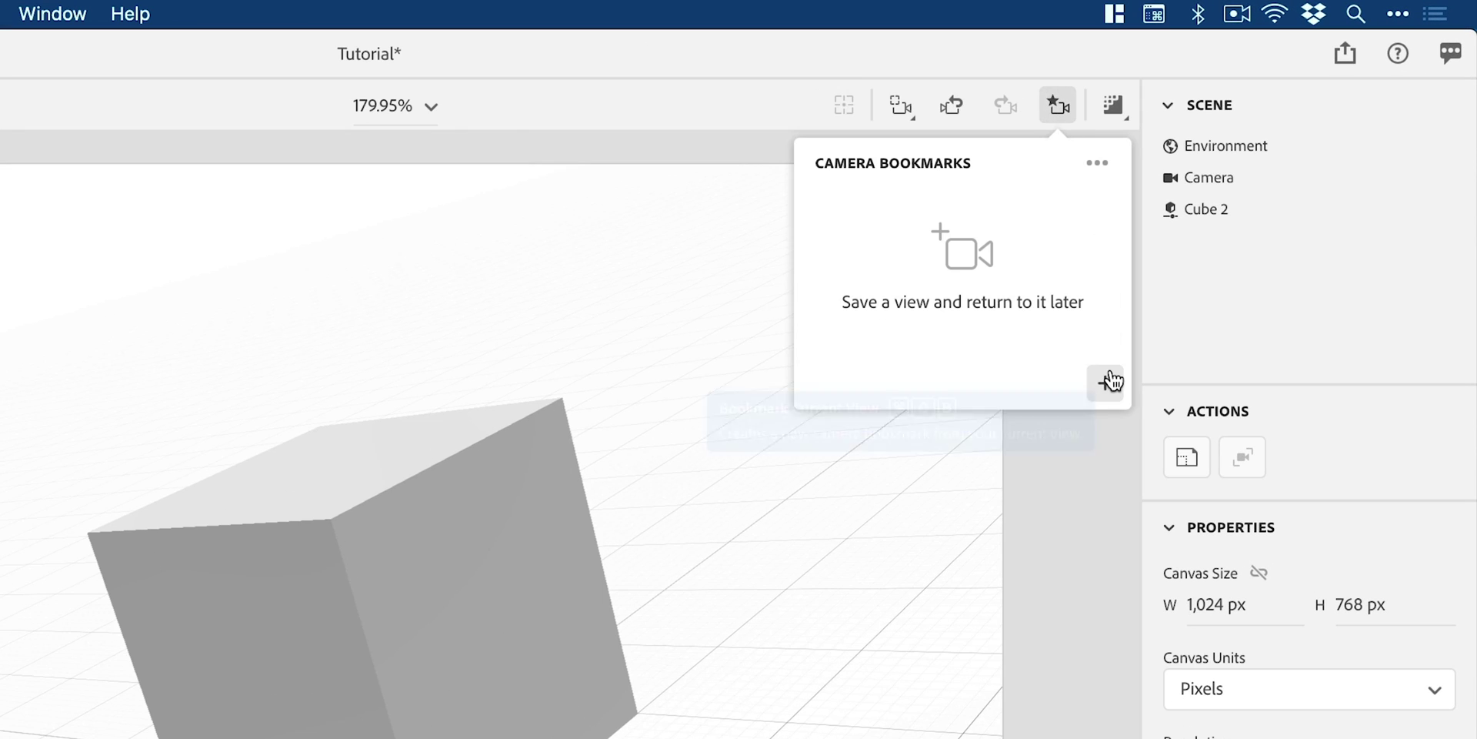
left_click(1108, 380)
left_click(1061, 110)
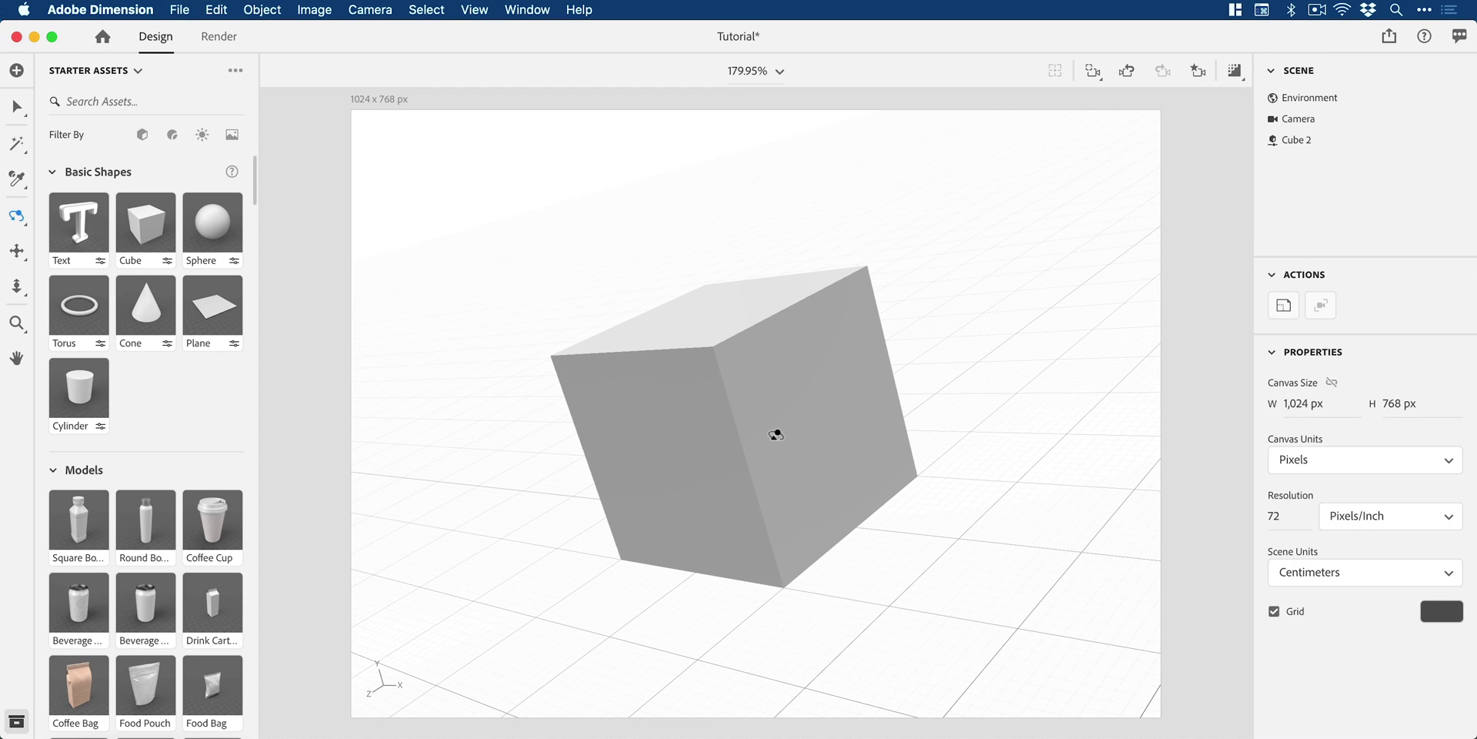
left_click_drag(649, 448, 990, 549)
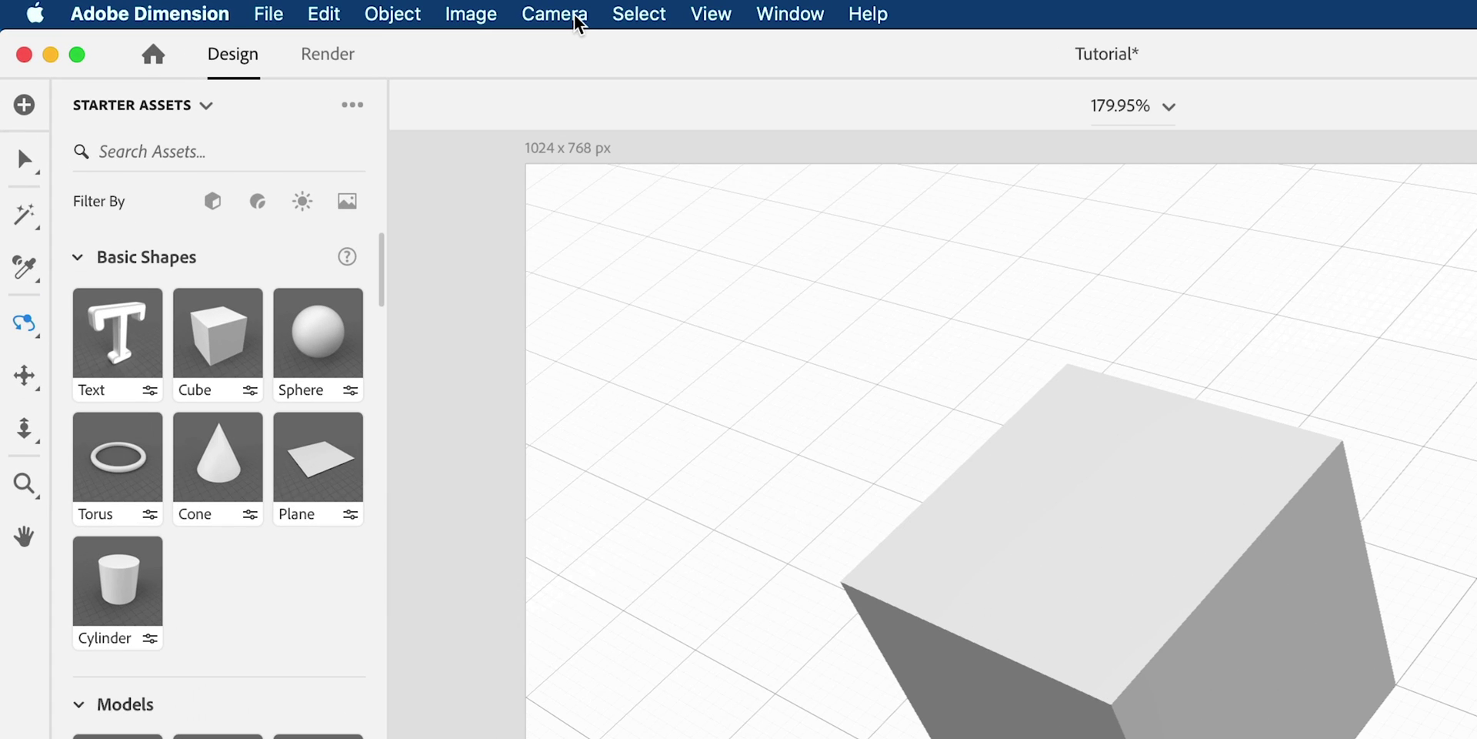
- Apply Camera Undo from the Camera menu, then orbit away from the saved view
left_click(384, 11)
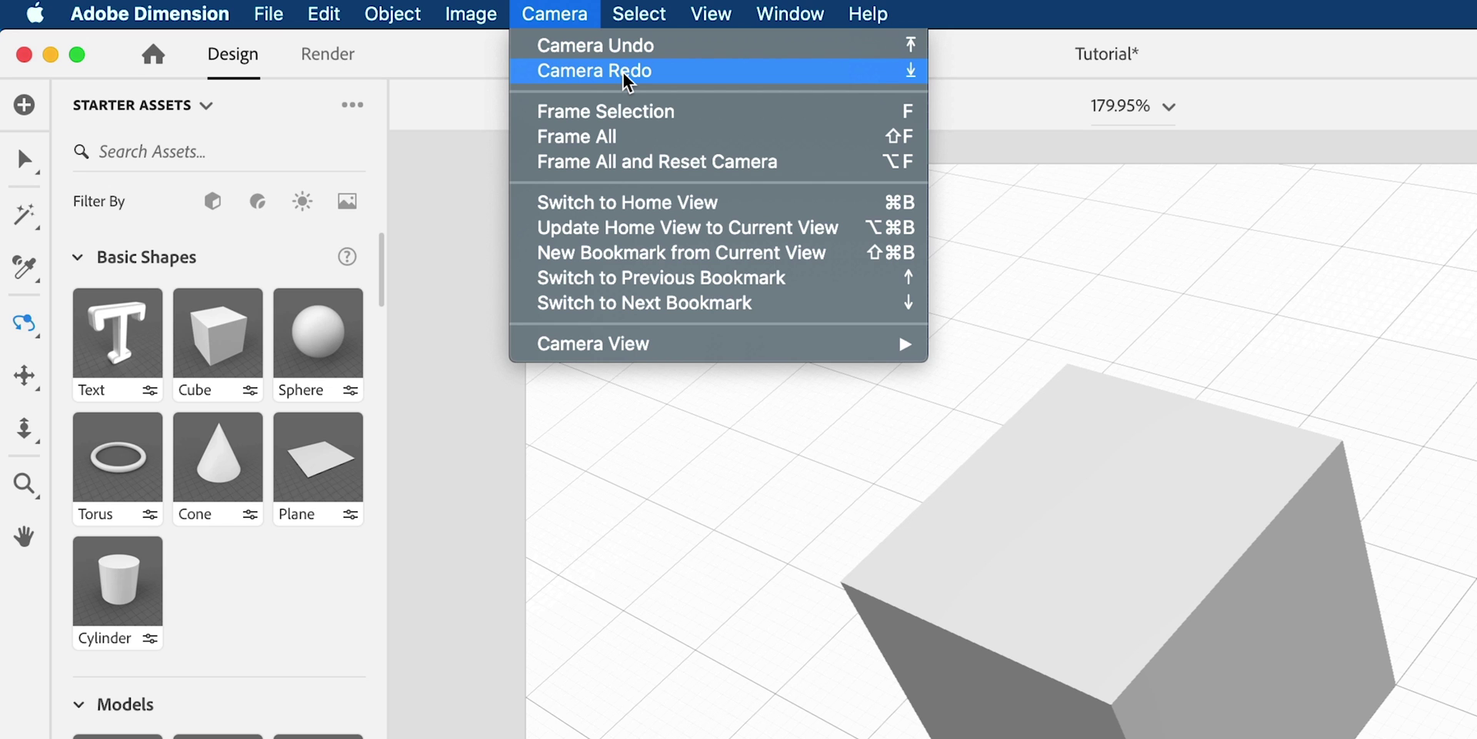
left_click(649, 51)
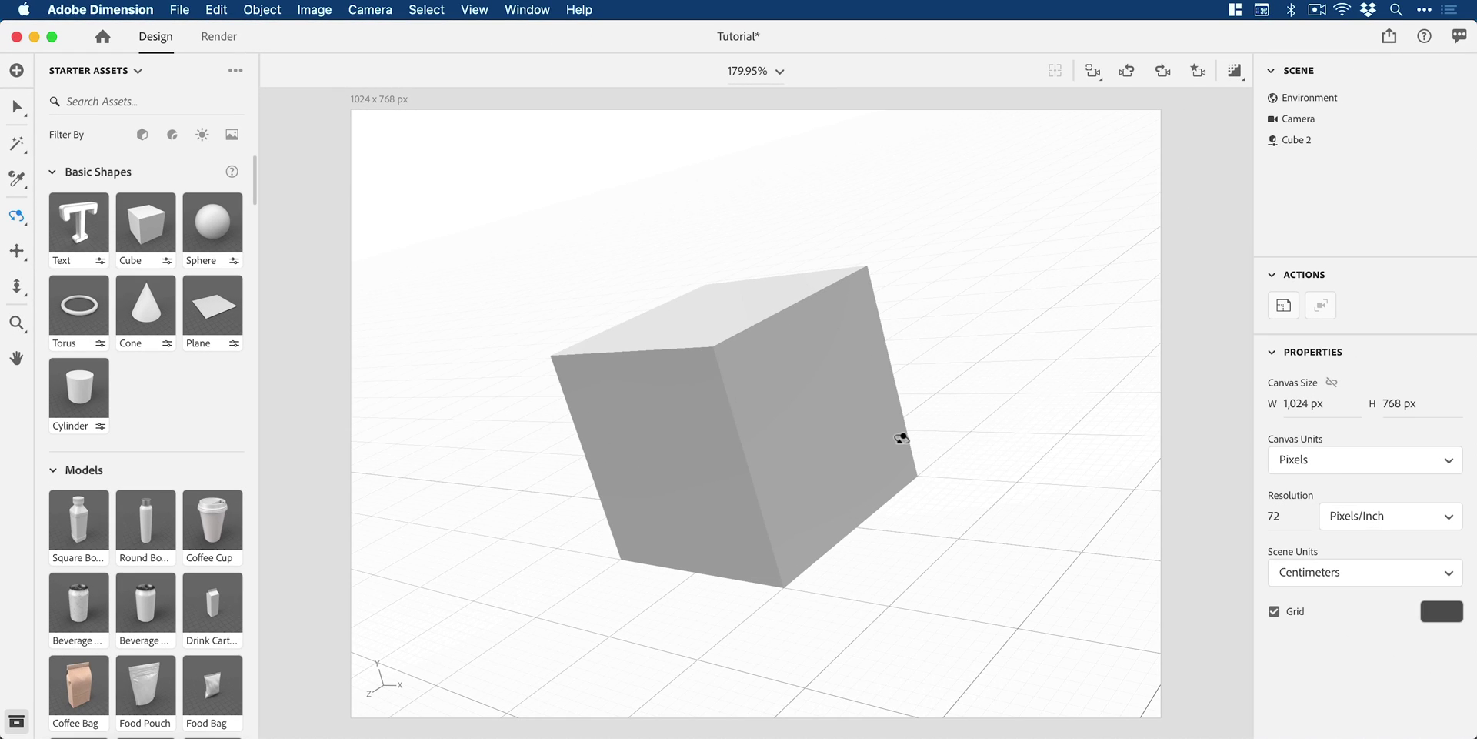
left_click_drag(902, 437, 1053, 542)
key("2")
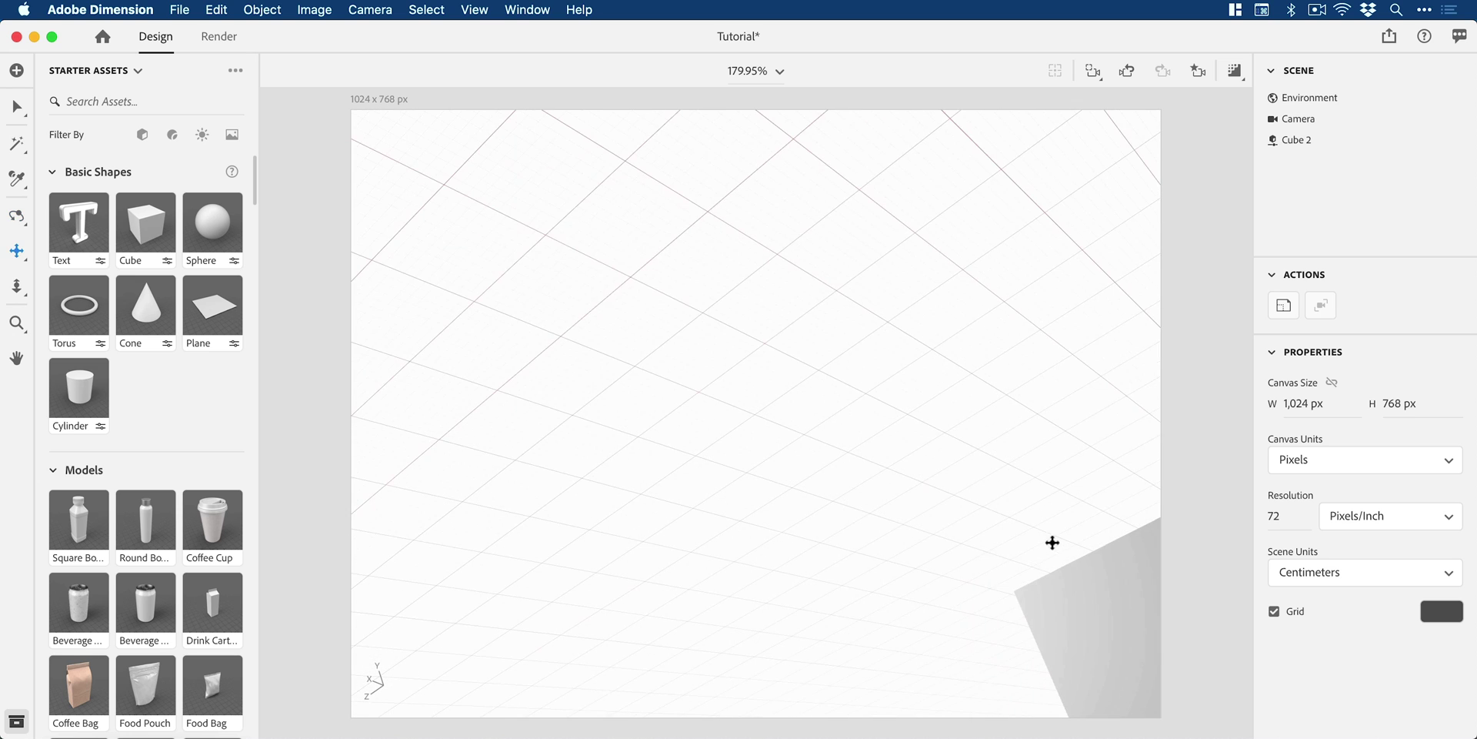
- Restore the View 1 camera bookmark and return to the Select tool
left_click(1198, 70)
left_click(1114, 139)
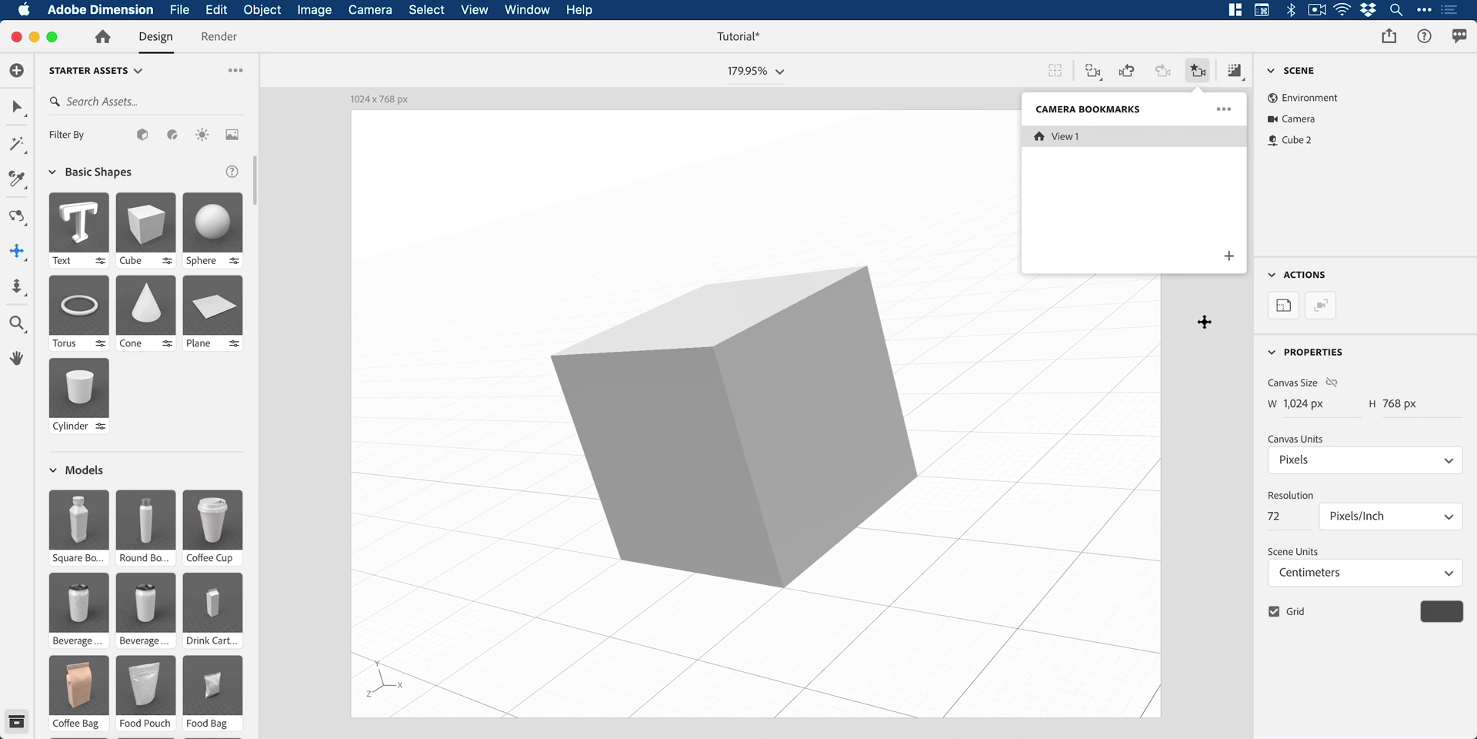
key("v")
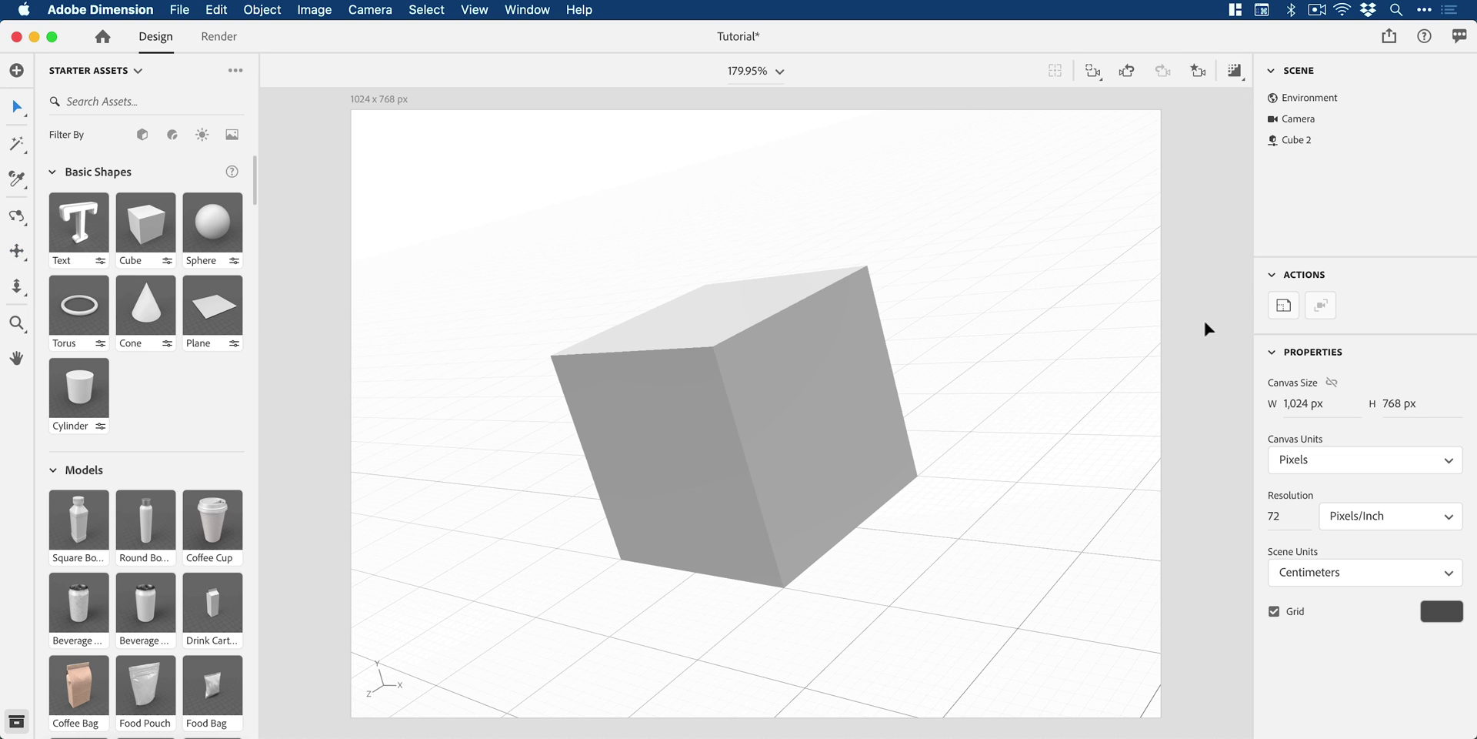
- Scale Cube 2 uniformly to 1.3 (26.89 cm per side) and shift it 6.2 cm along X
left_click(820, 456)
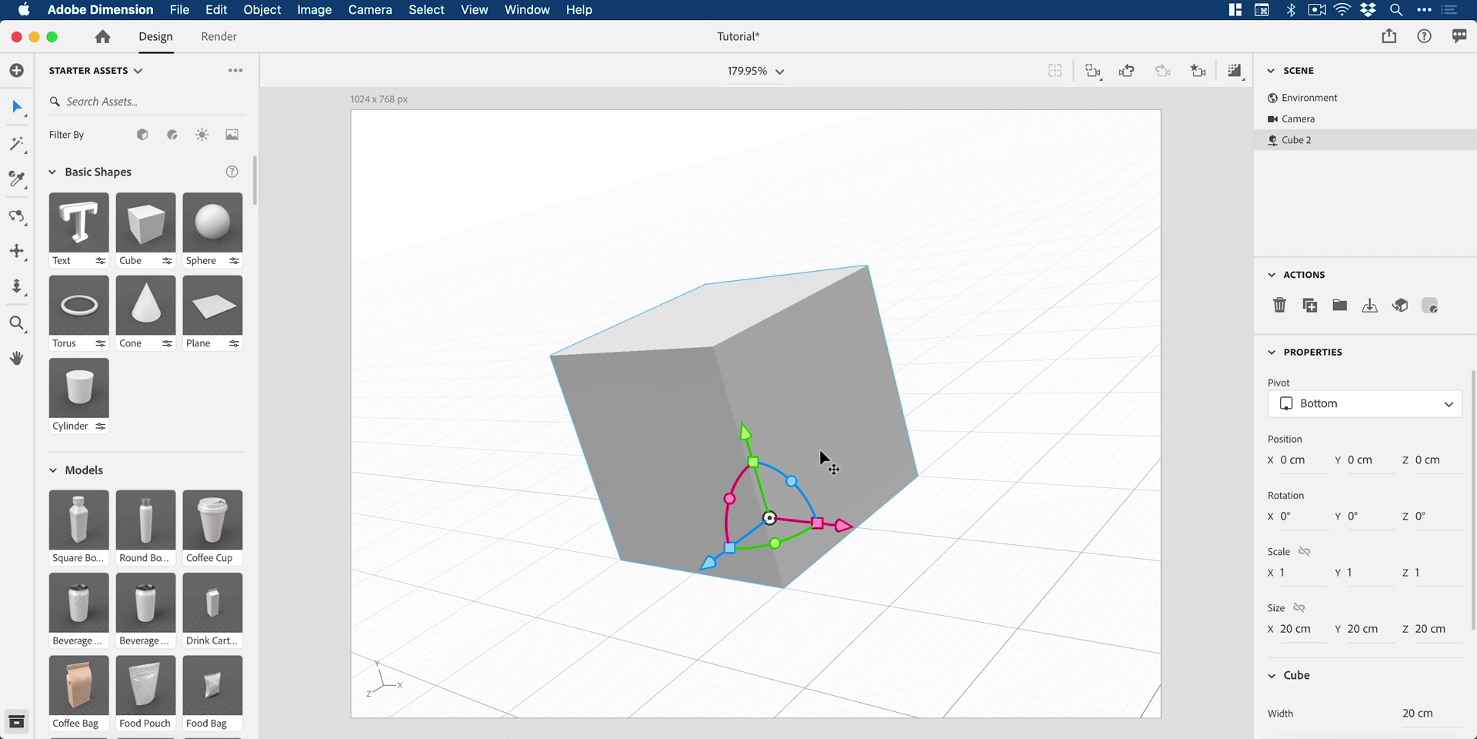
key("s")
mouse_move(784, 490)
left_mouse_down()
mouse_move(861, 429)
mouse_move(782, 489)
mouse_move(787, 477)
left_mouse_up()
key("v")
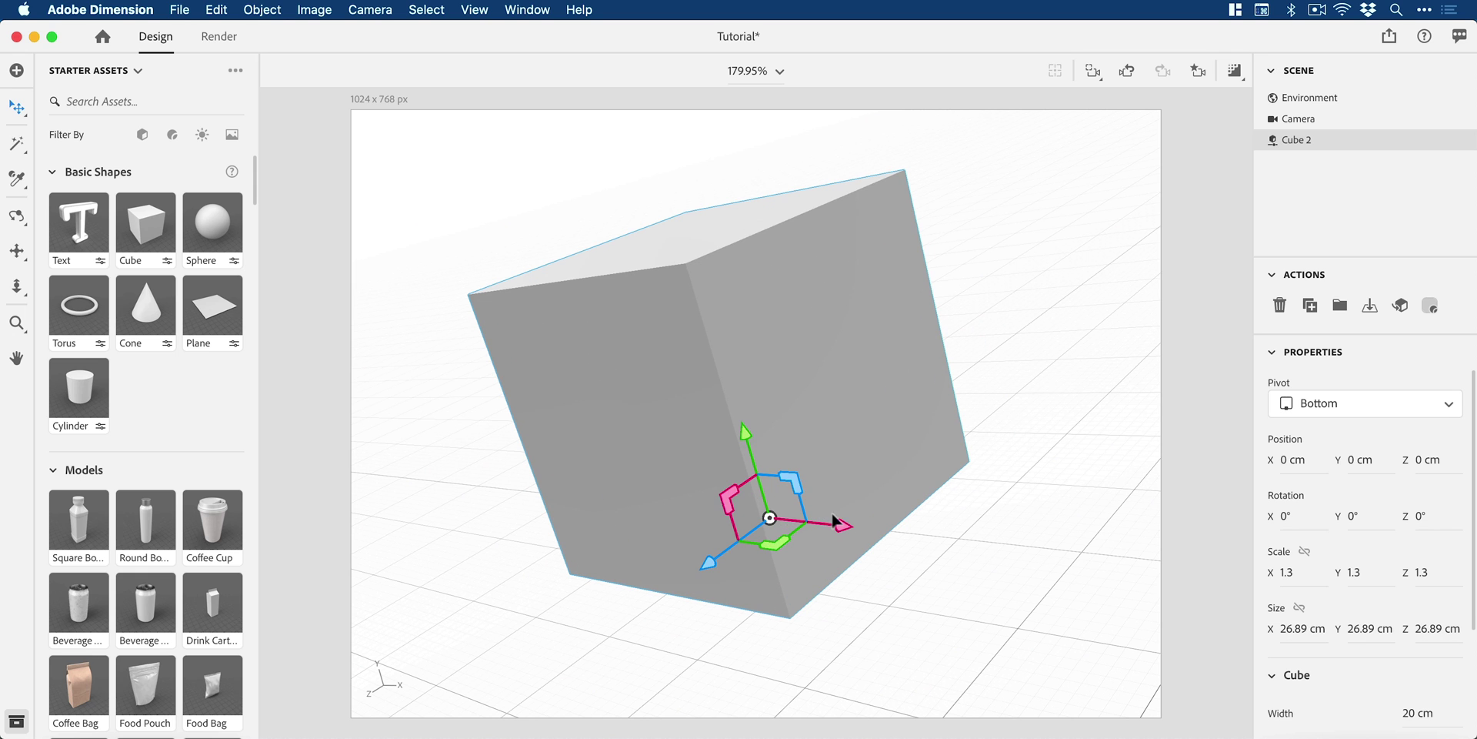
left_click_drag(851, 536, 914, 567)
- Orbit the camera to look down on the cube and show its top face
key("1")
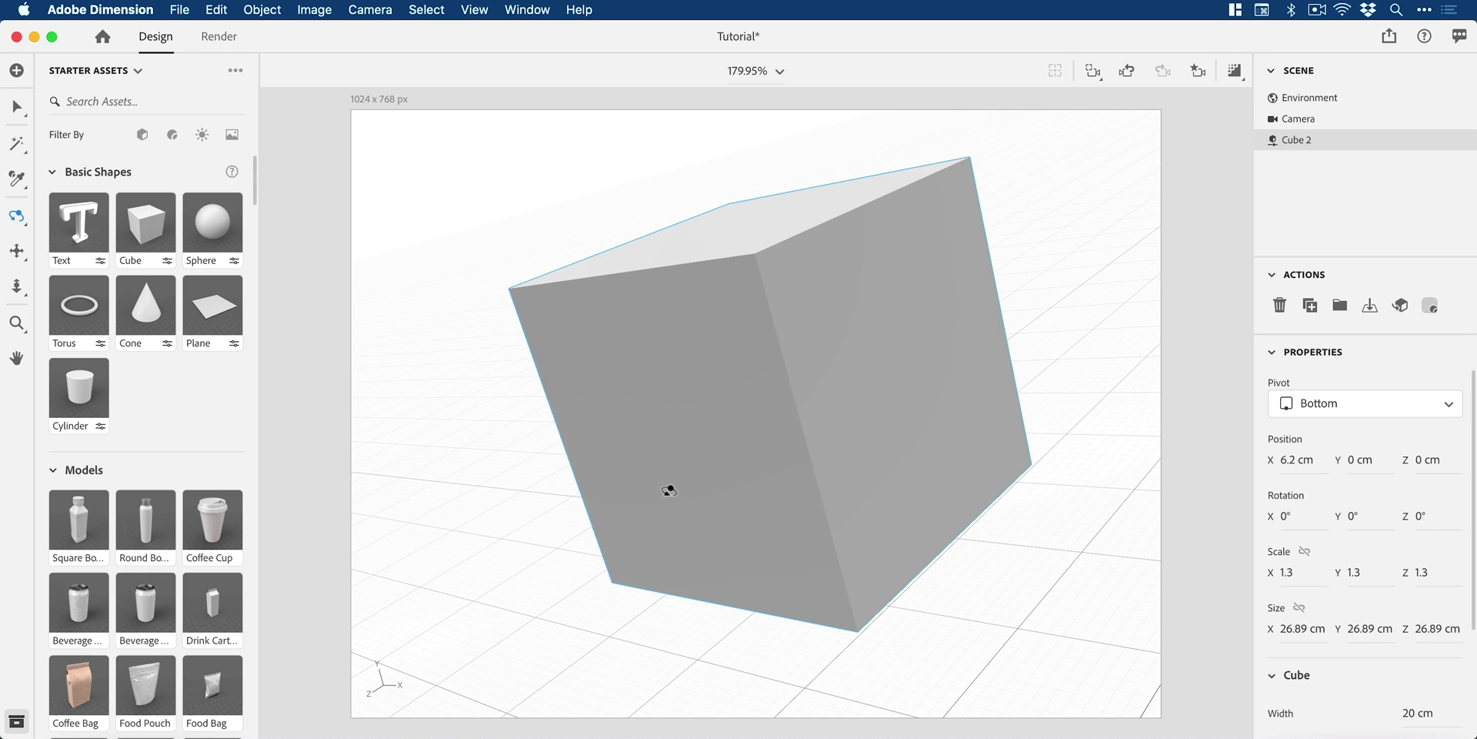
left_click_drag(667, 487, 612, 445)
key("2")
key("1")
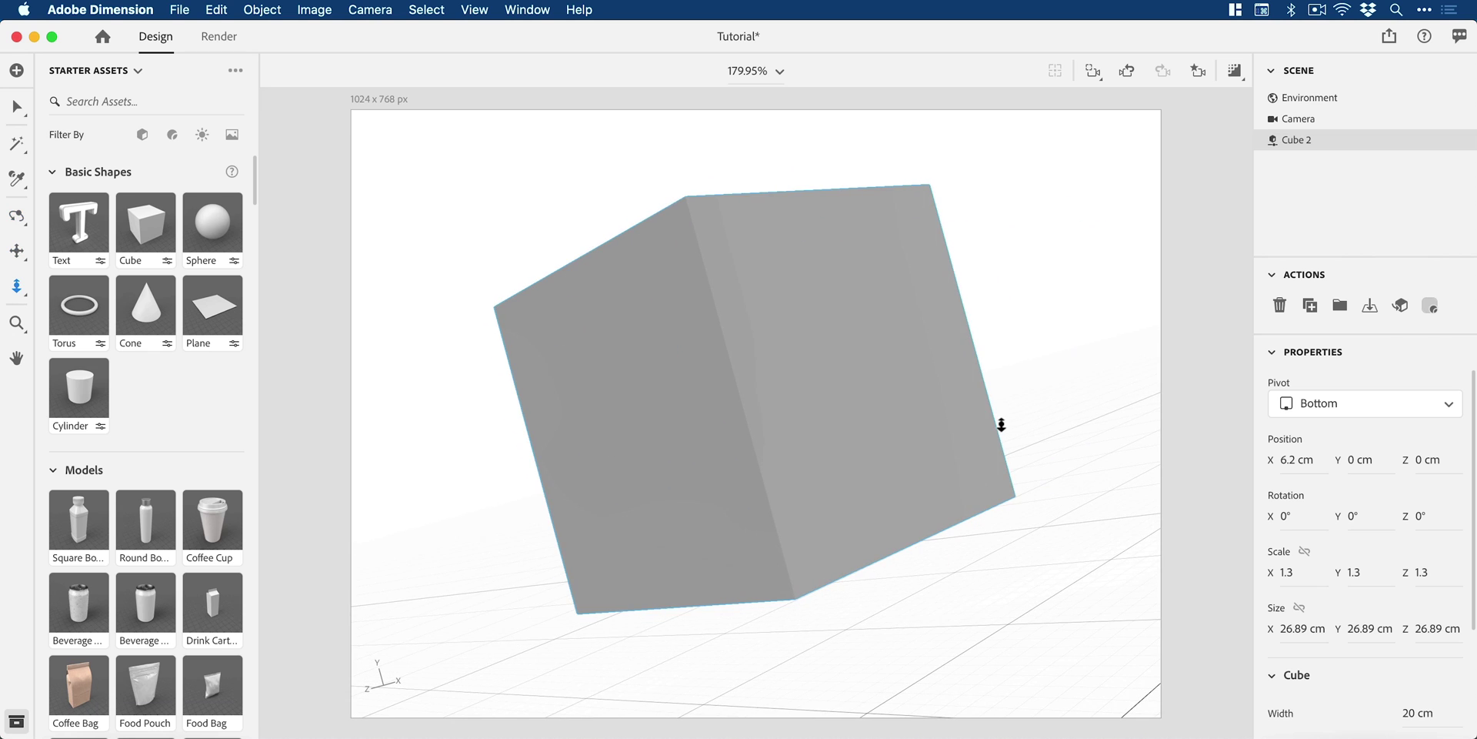
scroll(934, 501, "down", 5)
scroll(921, 500, "up", 5)
left_click_drag(947, 427, 948, 544)
key("v")
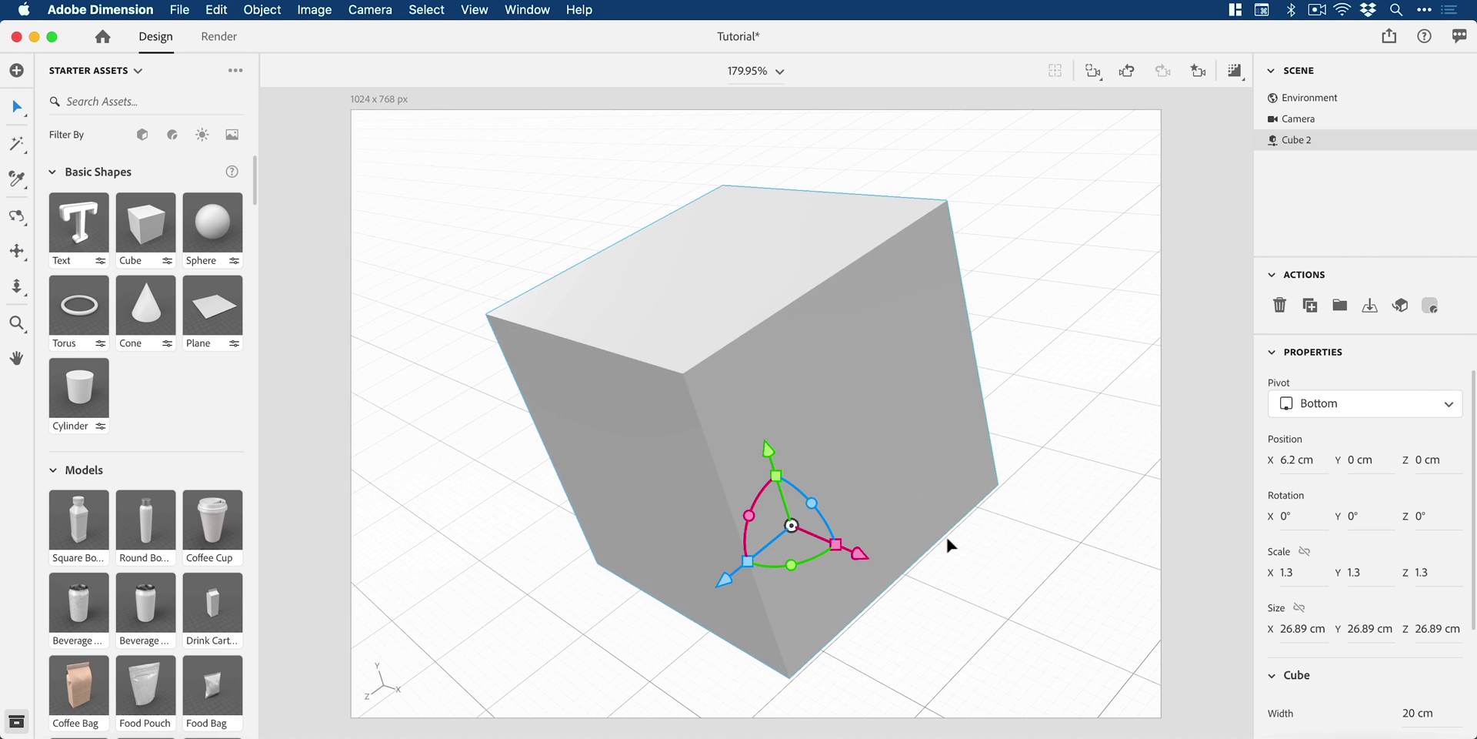